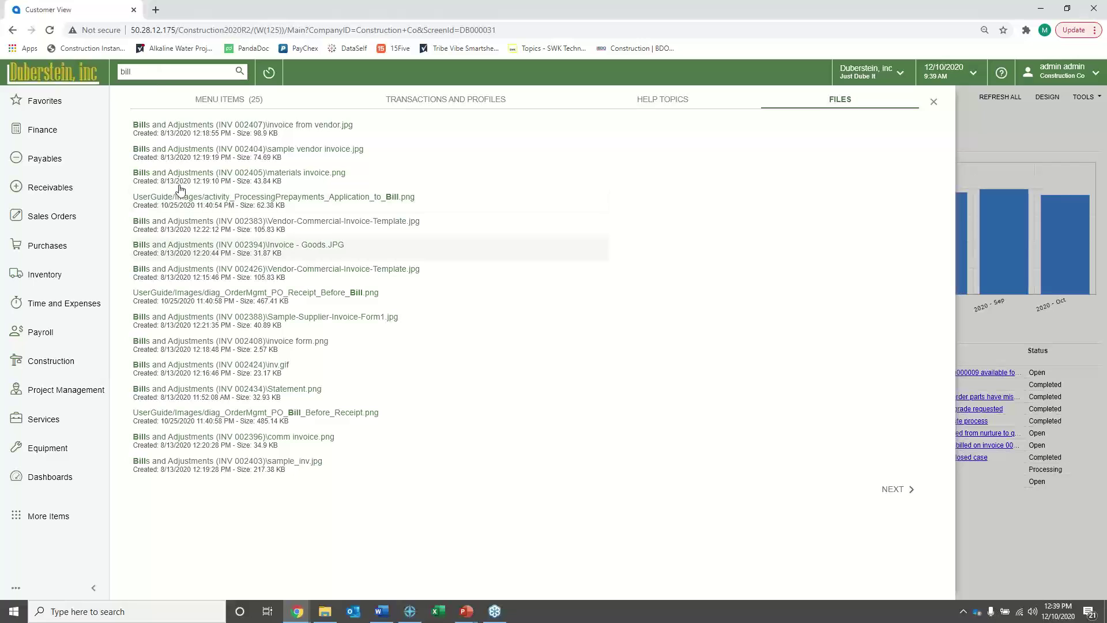
Search the system for a contact's last name and view the matching transactions and profiles
click(222, 108)
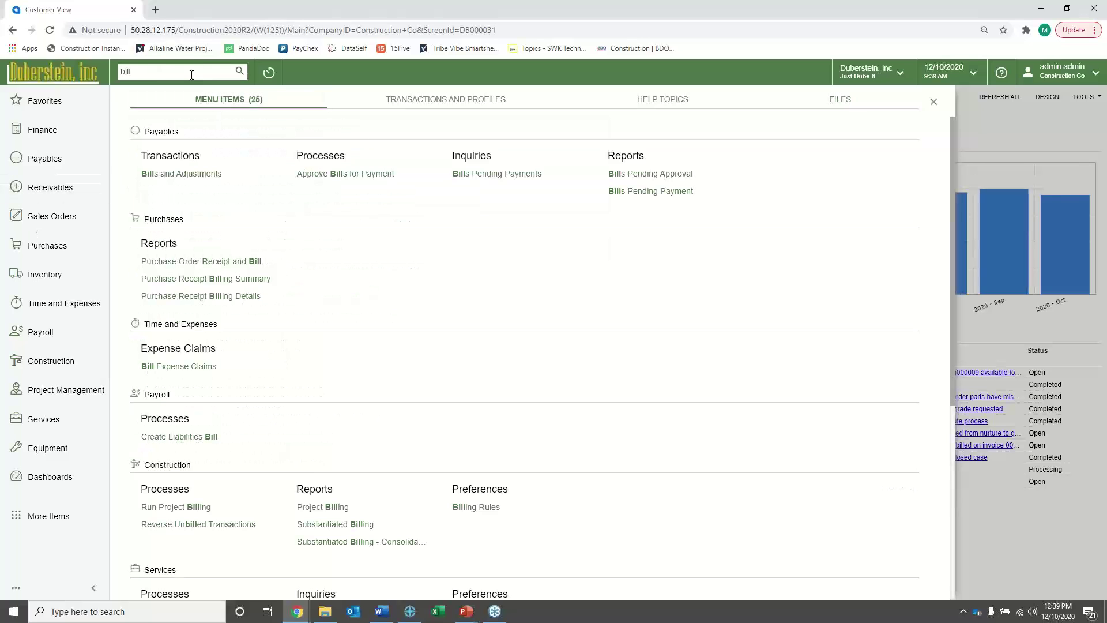
triple_click(191, 72)
text(malone)
key(Return)
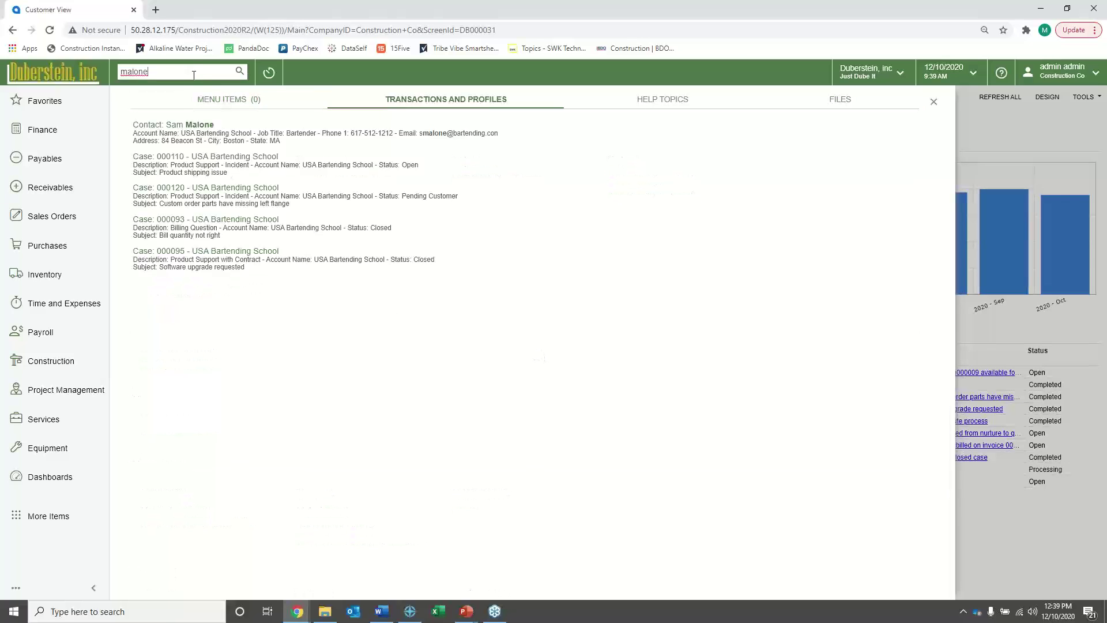
click(214, 107)
click(407, 107)
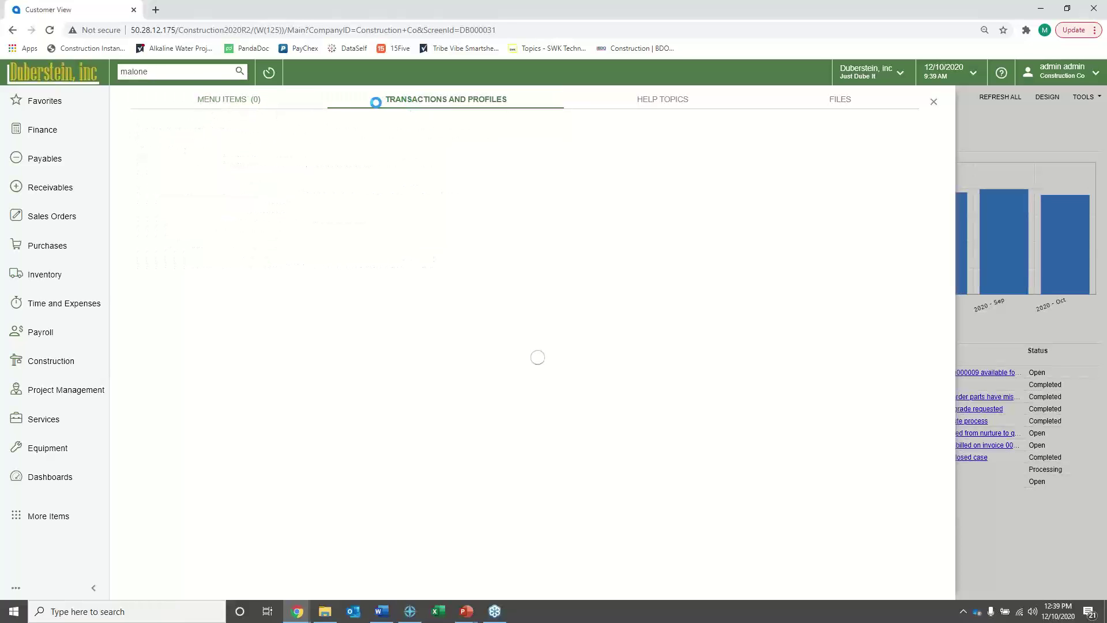
click(219, 103)
key(Return)
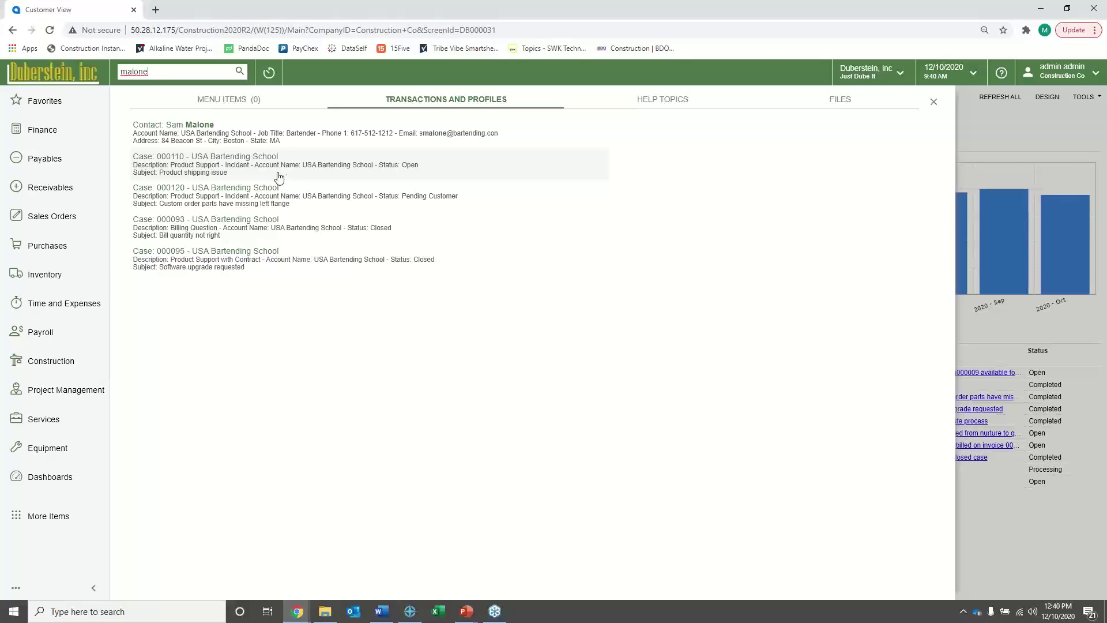
Leave the contact search results, search for "approval" and open the Assignment and Approval Maps list
click(1023, 115)
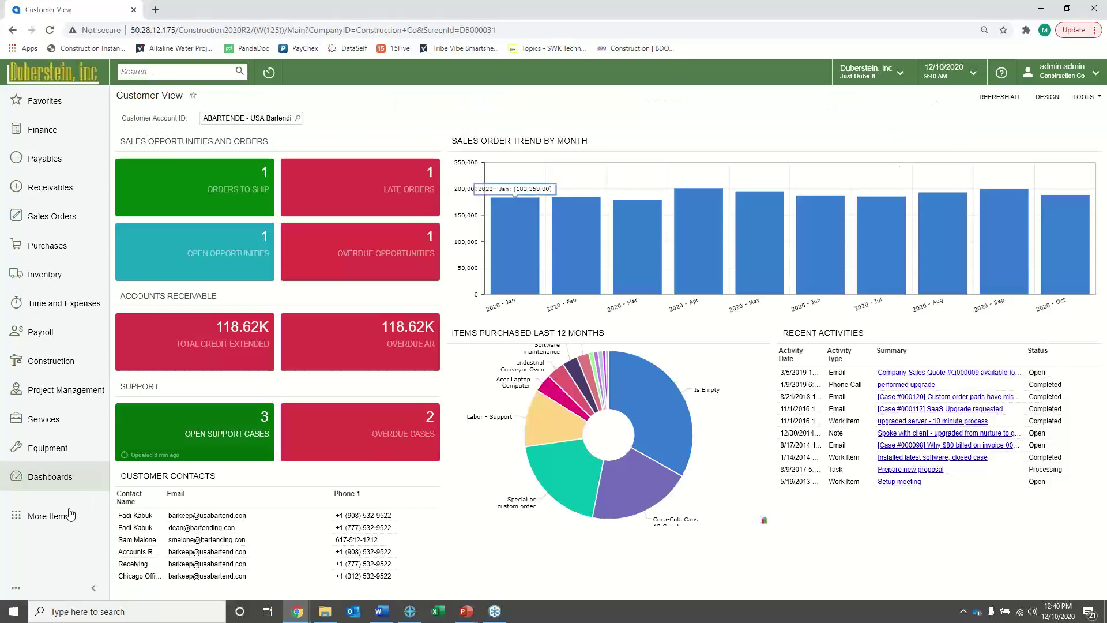
click(180, 69)
text(approval)
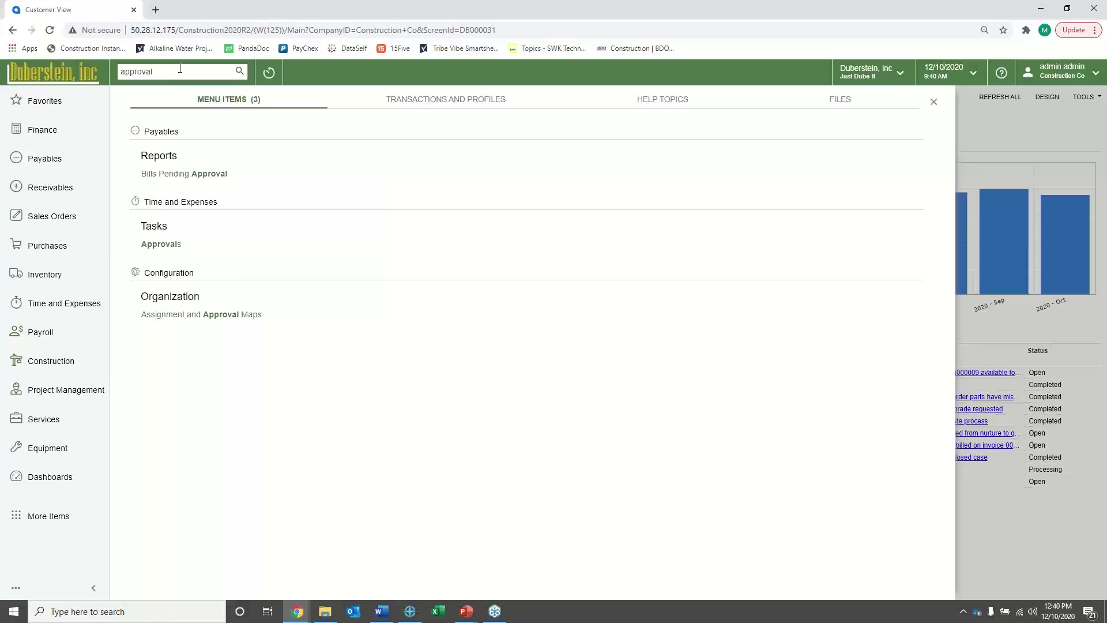
click(223, 317)
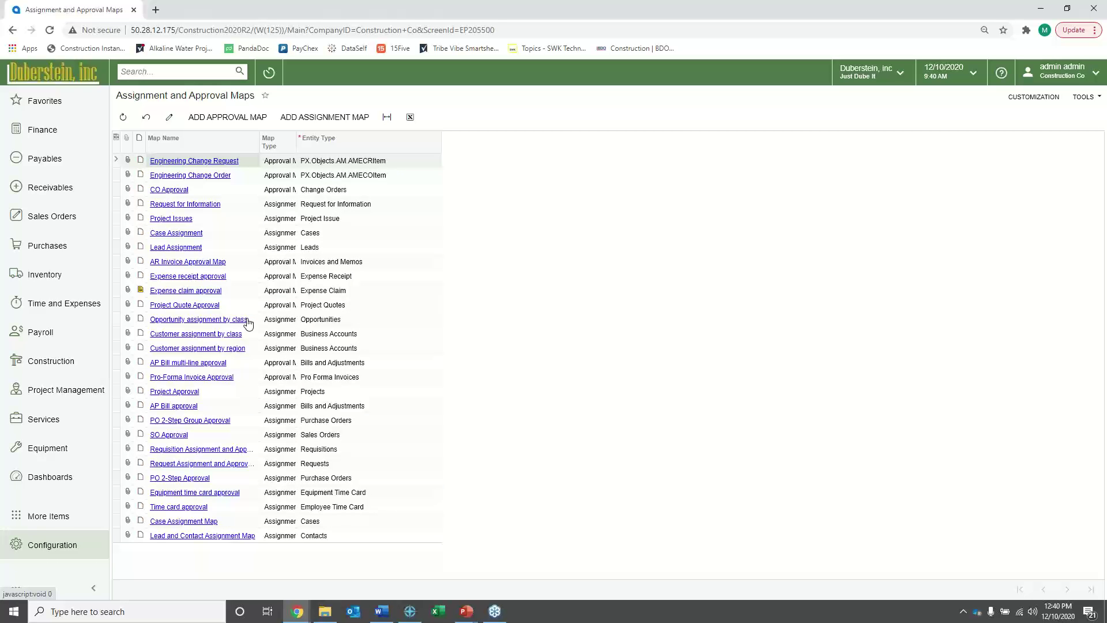
Open the PO 2-Step Group Approval map and review its rule type options and the Executive Approval (large POs) conditions
click(192, 423)
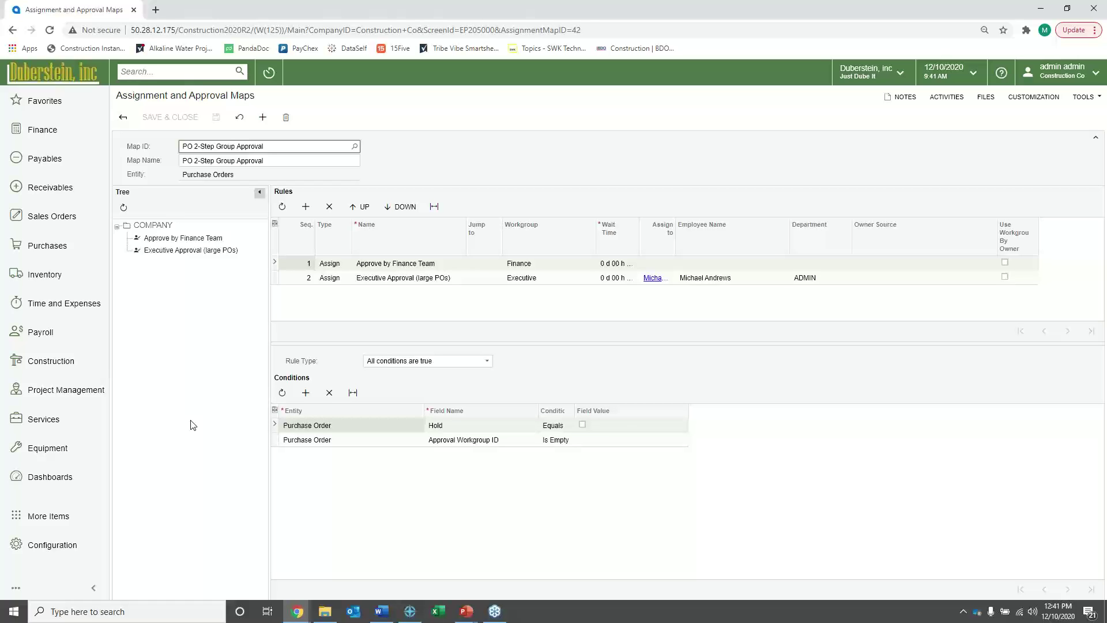
click(442, 361)
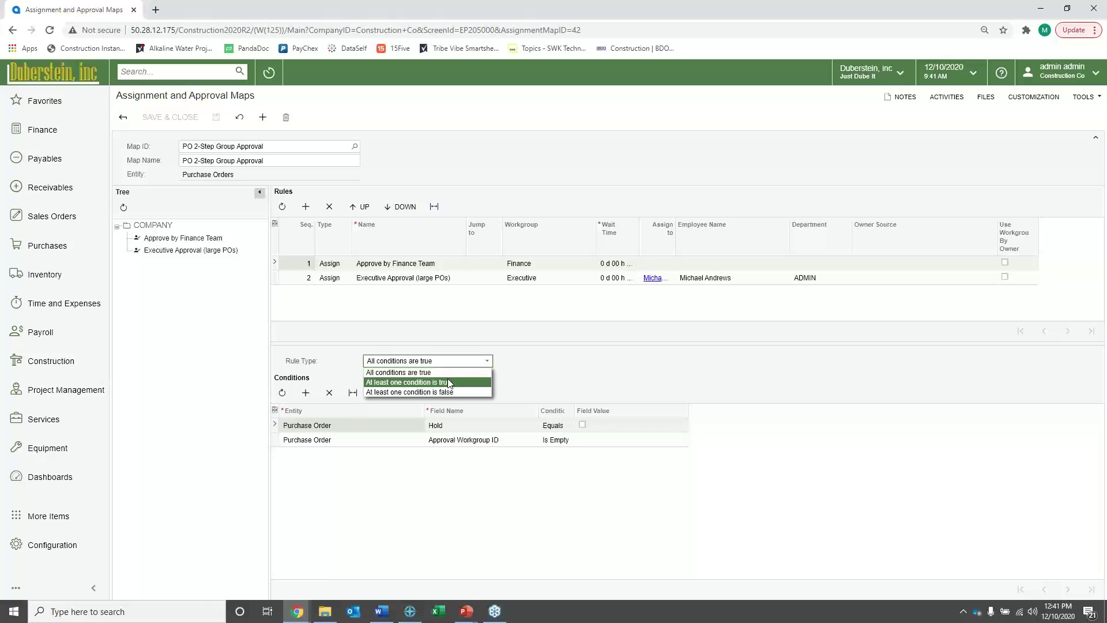
click(554, 350)
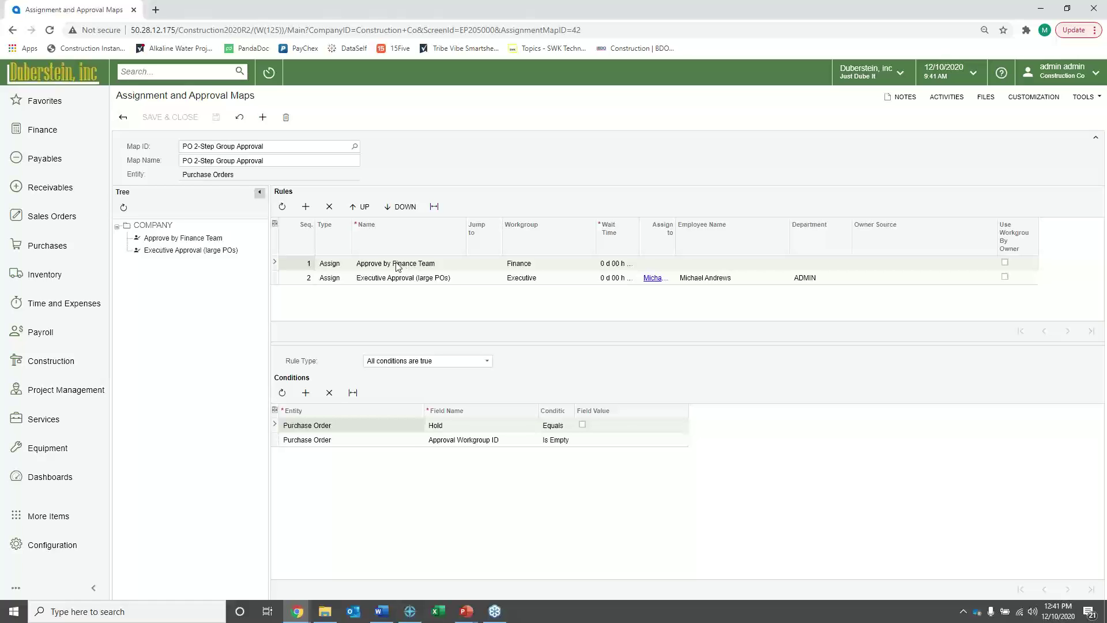
click(421, 280)
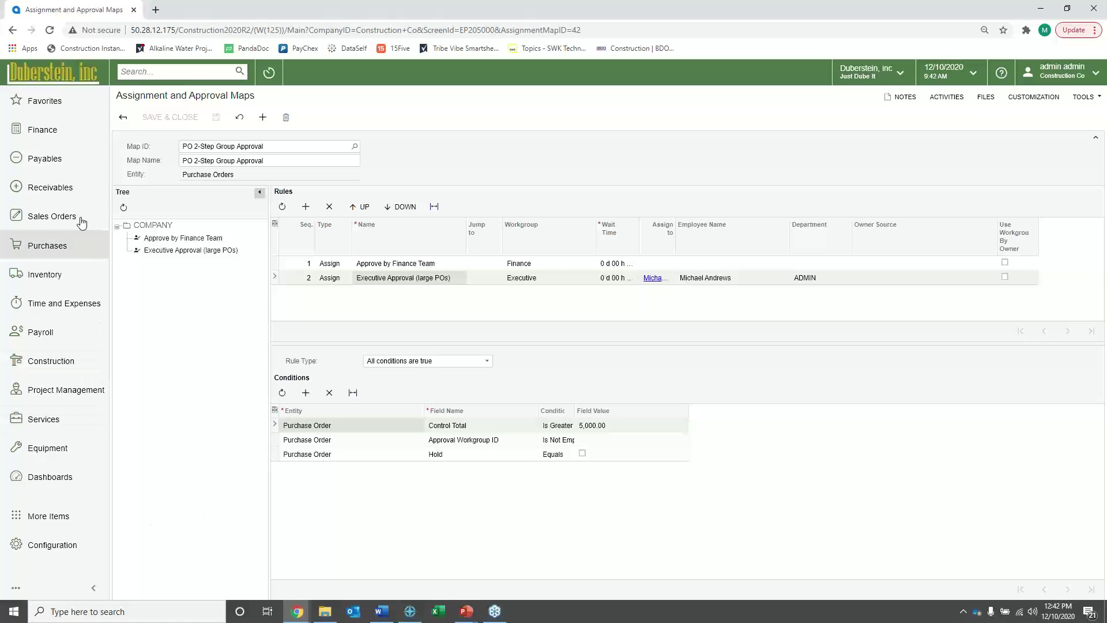
Open the Bills and Adjustments list in Payables
click(55, 164)
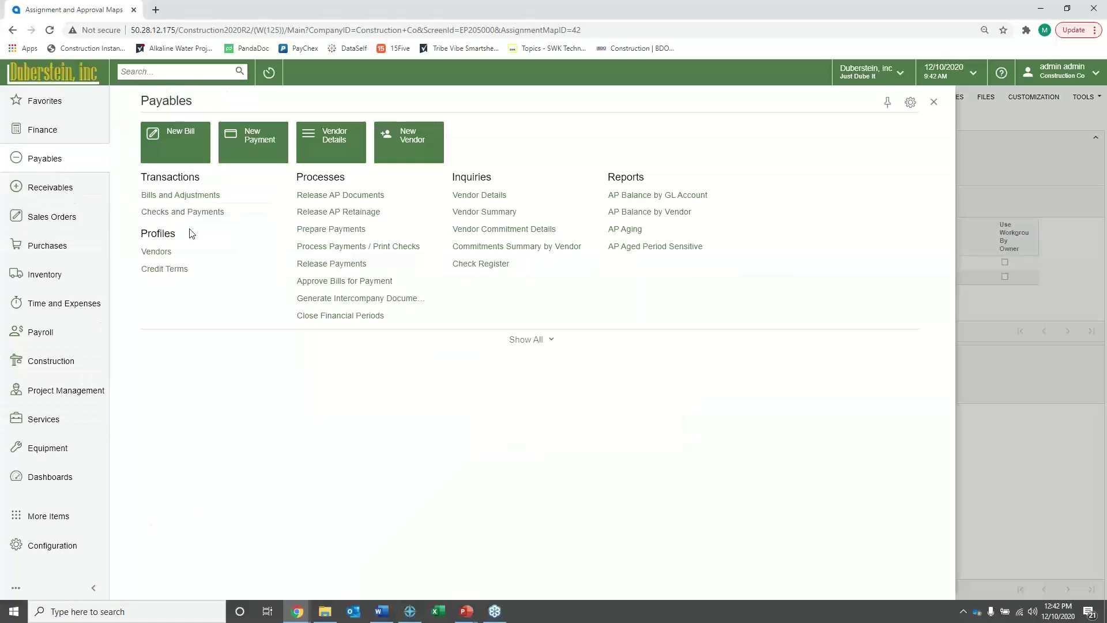
click(191, 196)
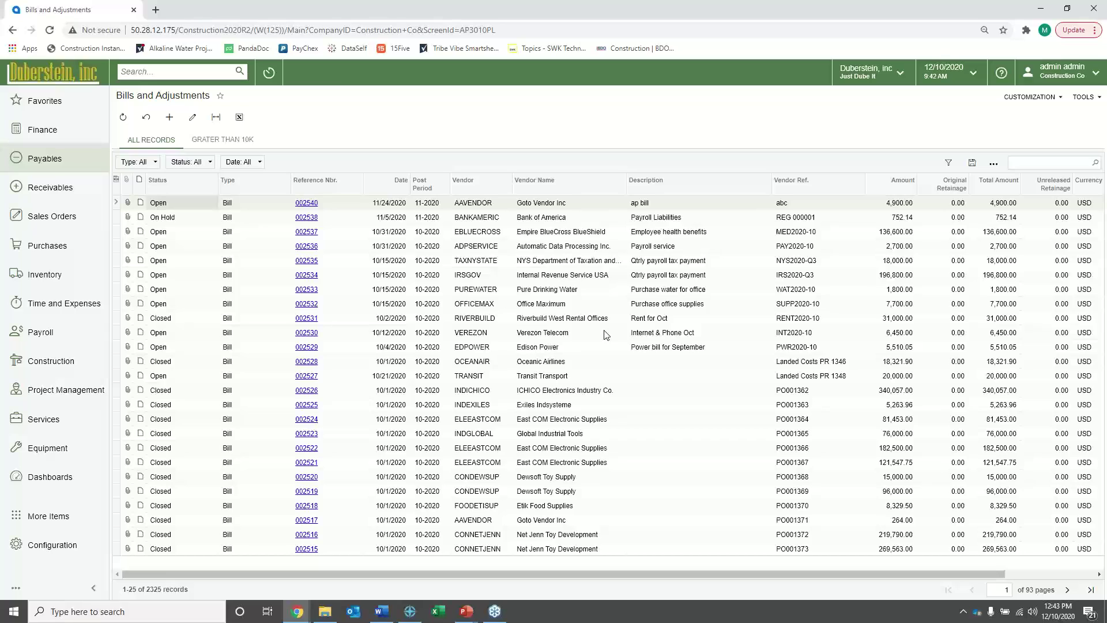
Filter the bills list by the vendor BANKAMERIC and clear that vendor filter again
click(481, 222)
right_click(479, 221)
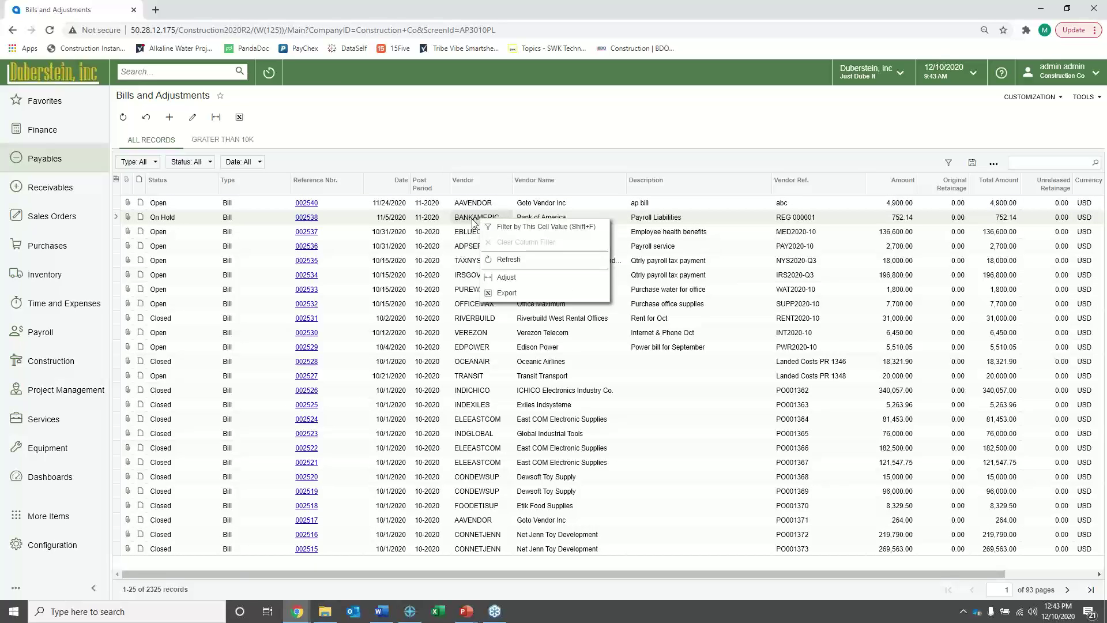
click(515, 227)
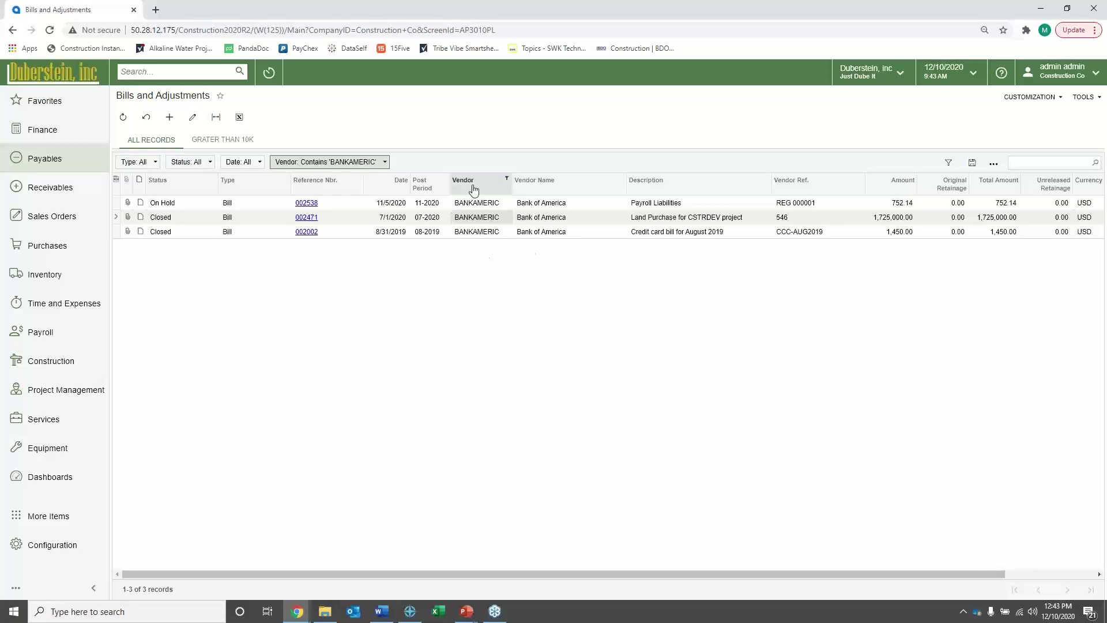
right_click(483, 221)
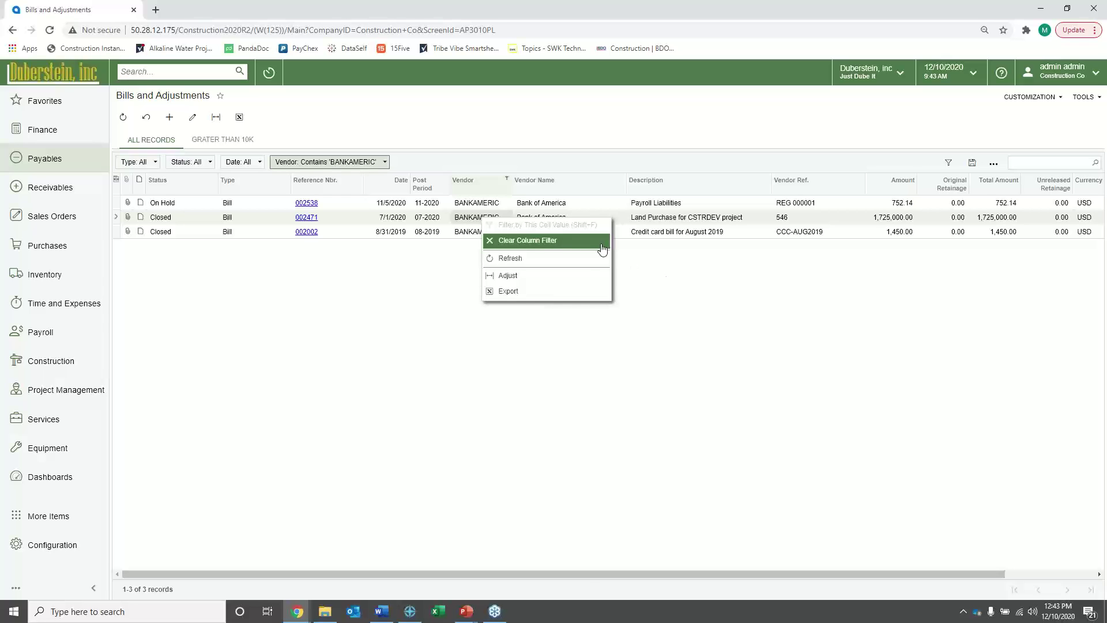
click(572, 241)
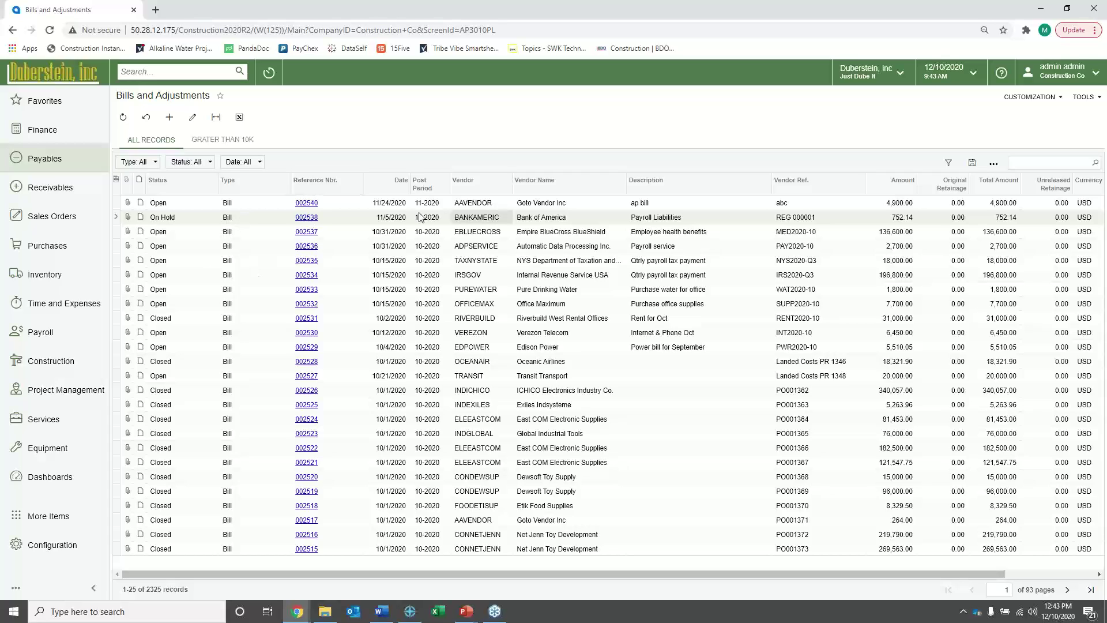
Review the bills list's column configuration and the Reference Nbr. sort and filter options without changing them
drag(398, 180, 445, 186)
click(117, 180)
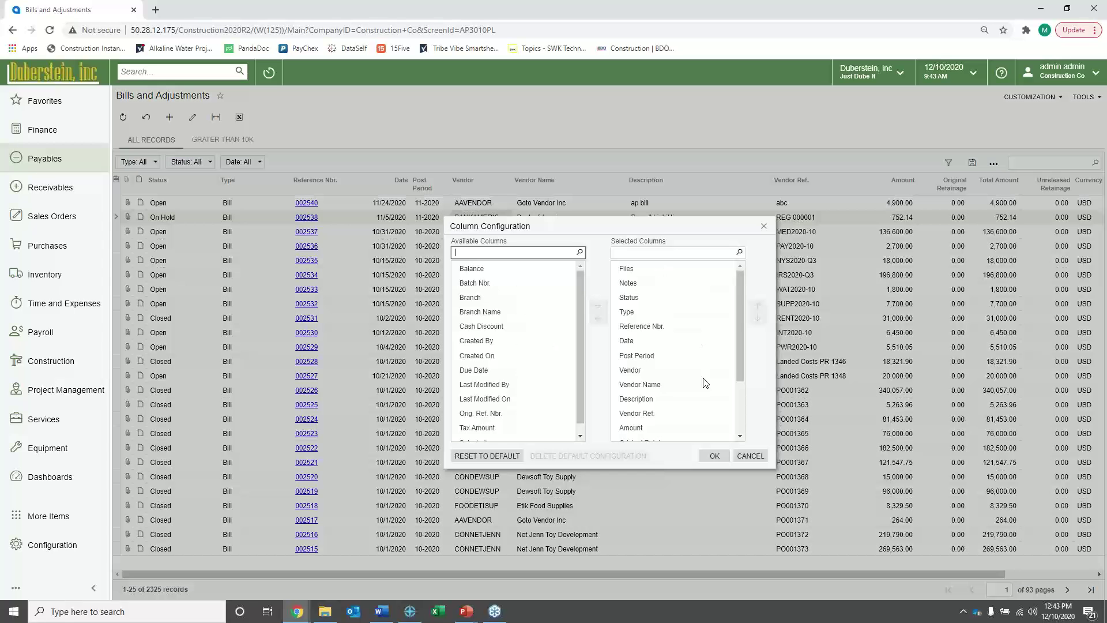
click(751, 456)
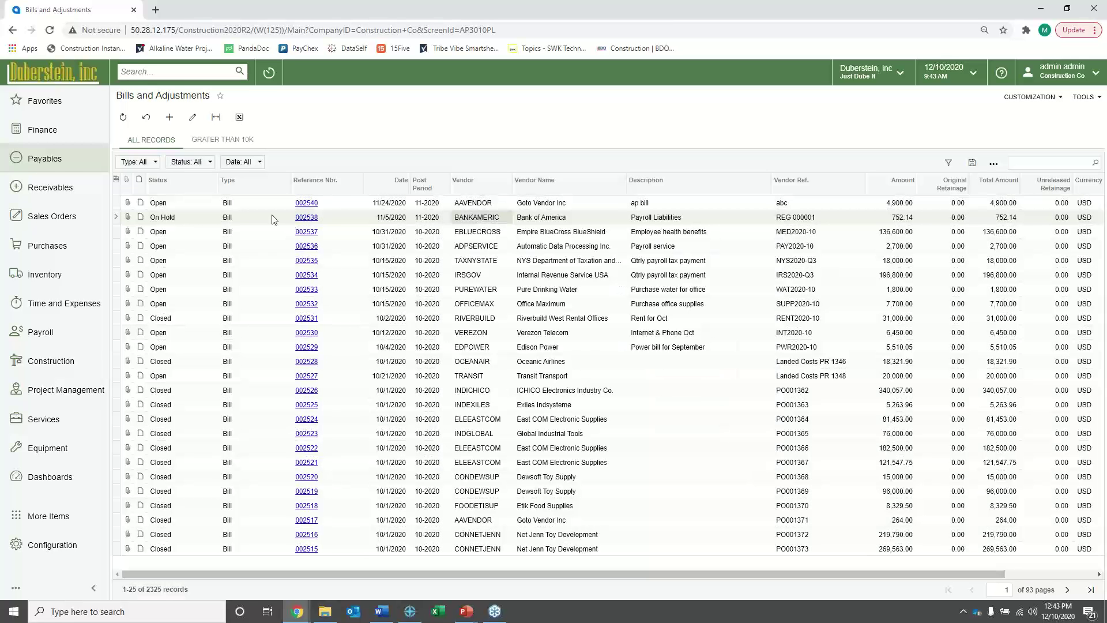
click(358, 179)
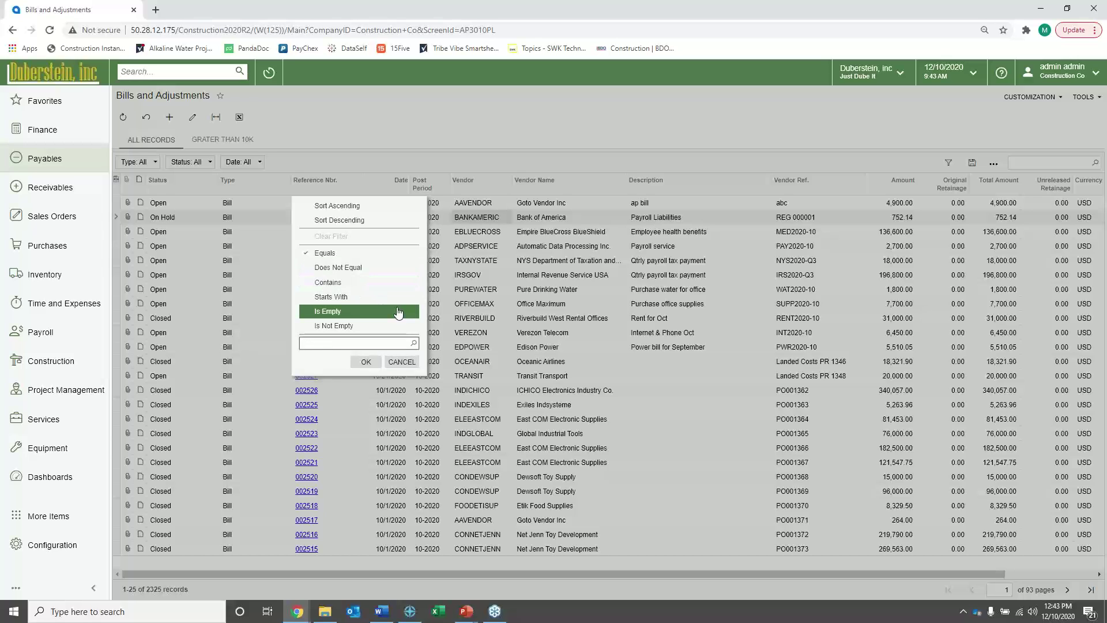
click(409, 362)
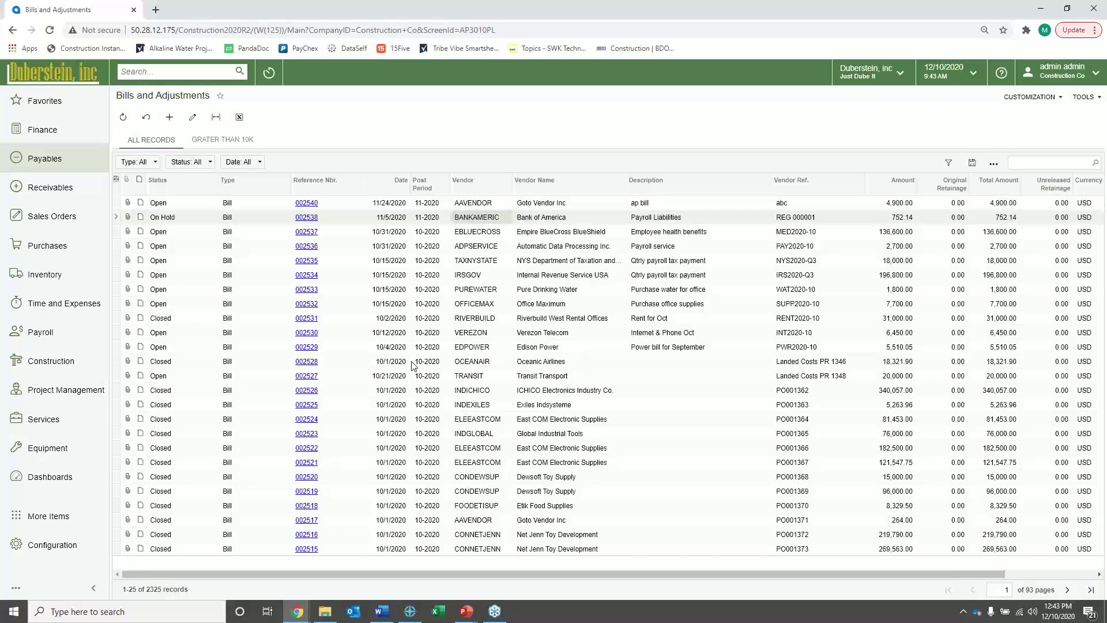
Show the bills under the saved "Grater than 10k" filter and review its filter settings
click(223, 140)
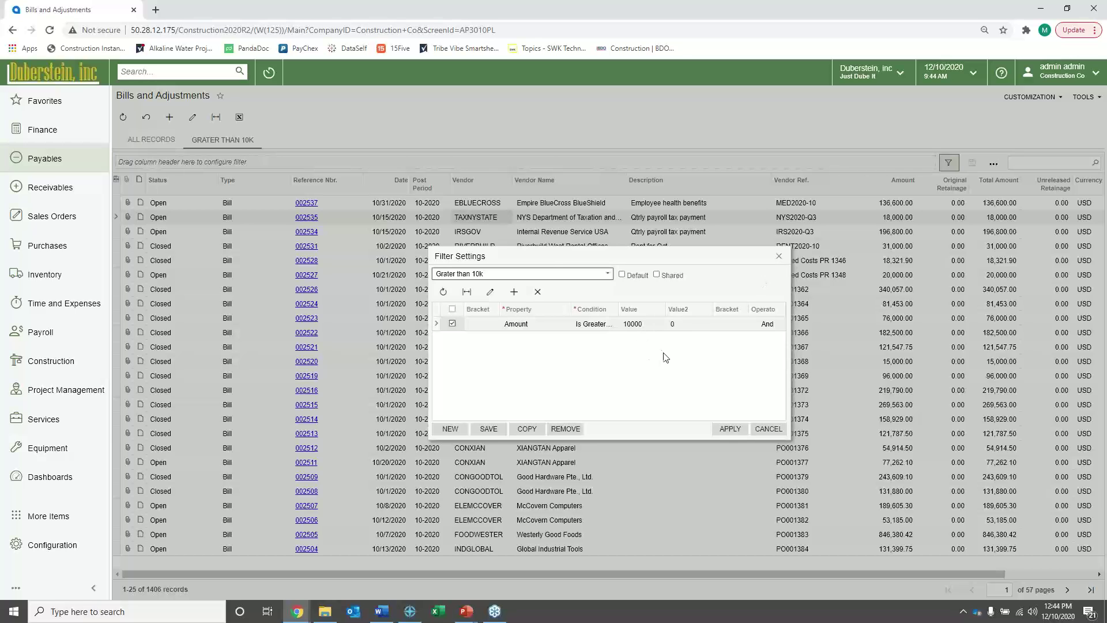
click(778, 256)
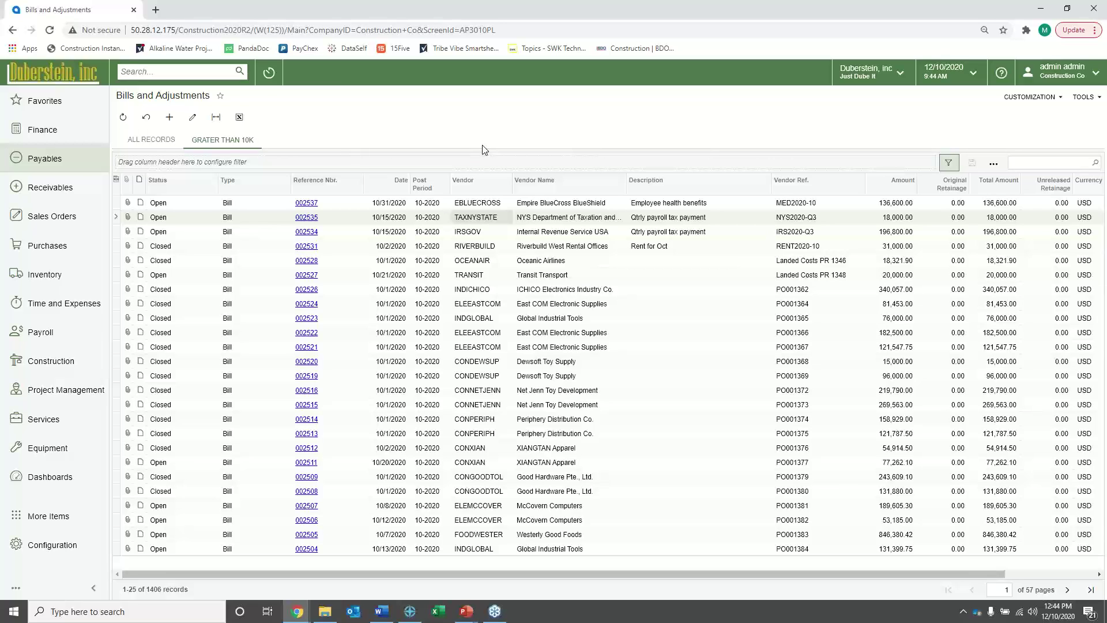
Create a new bill for the vendor CANADABC (British Columbia Ministry) and add a document detail line
click(176, 116)
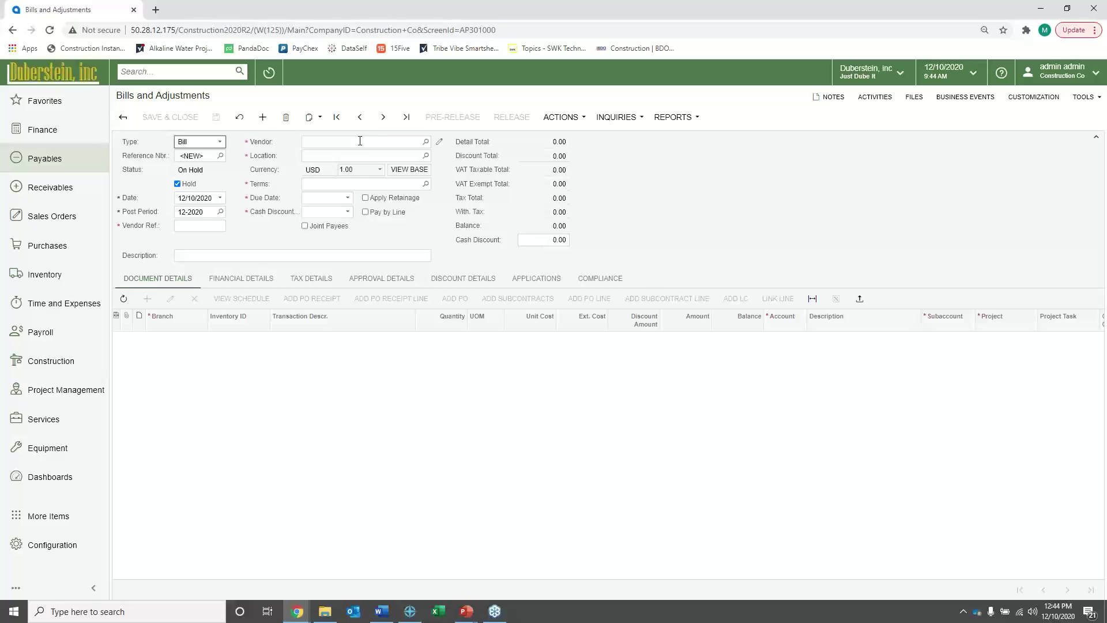
click(355, 140)
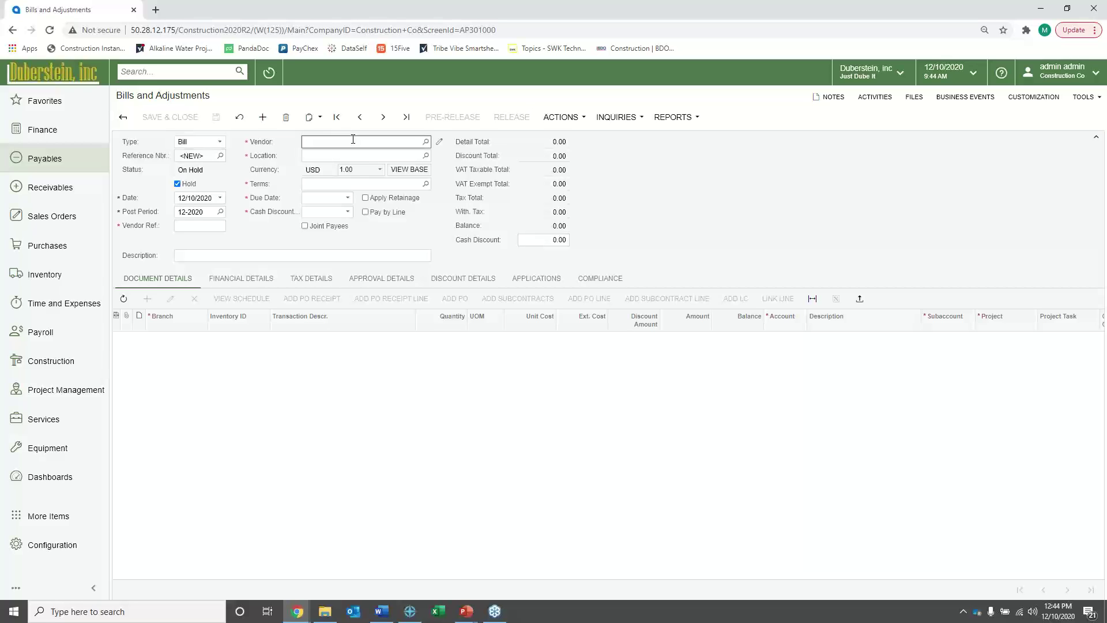
text(ab)
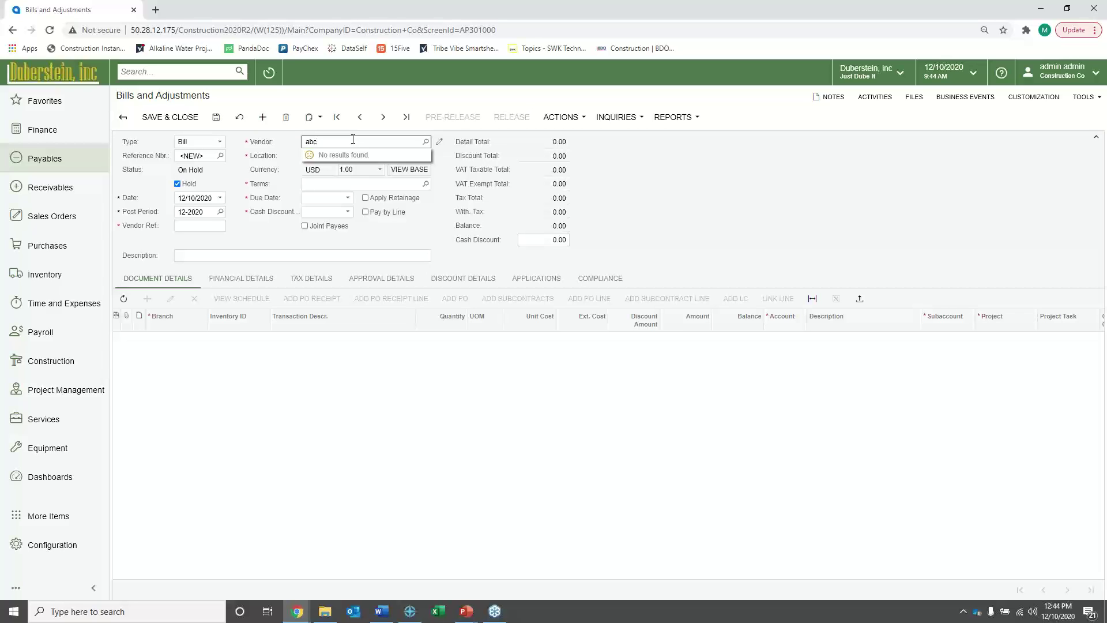
text(c)
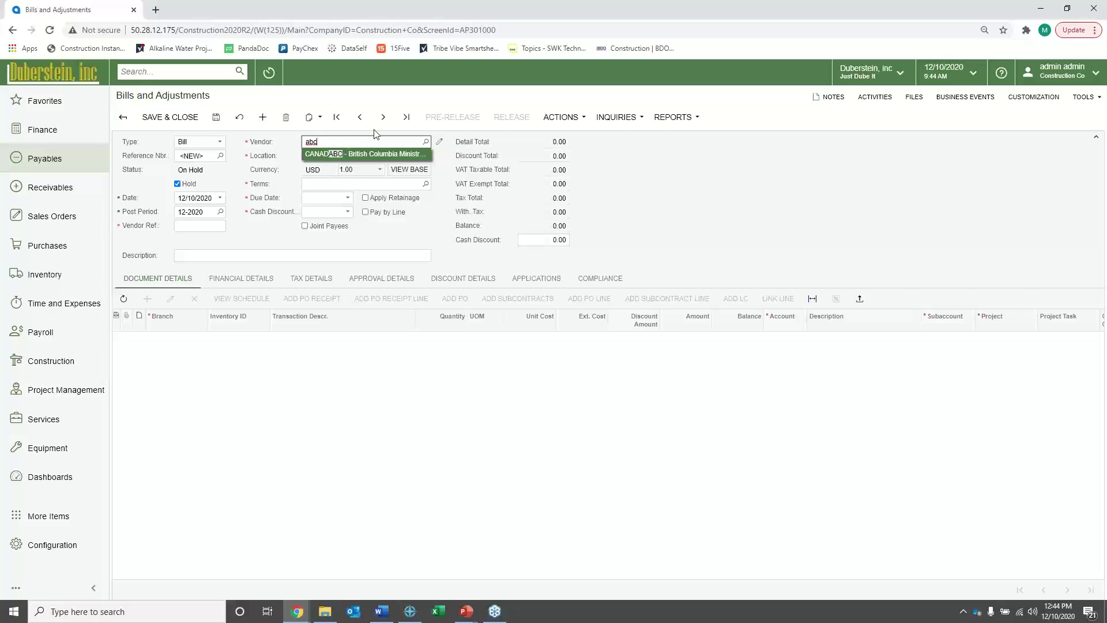
click(369, 155)
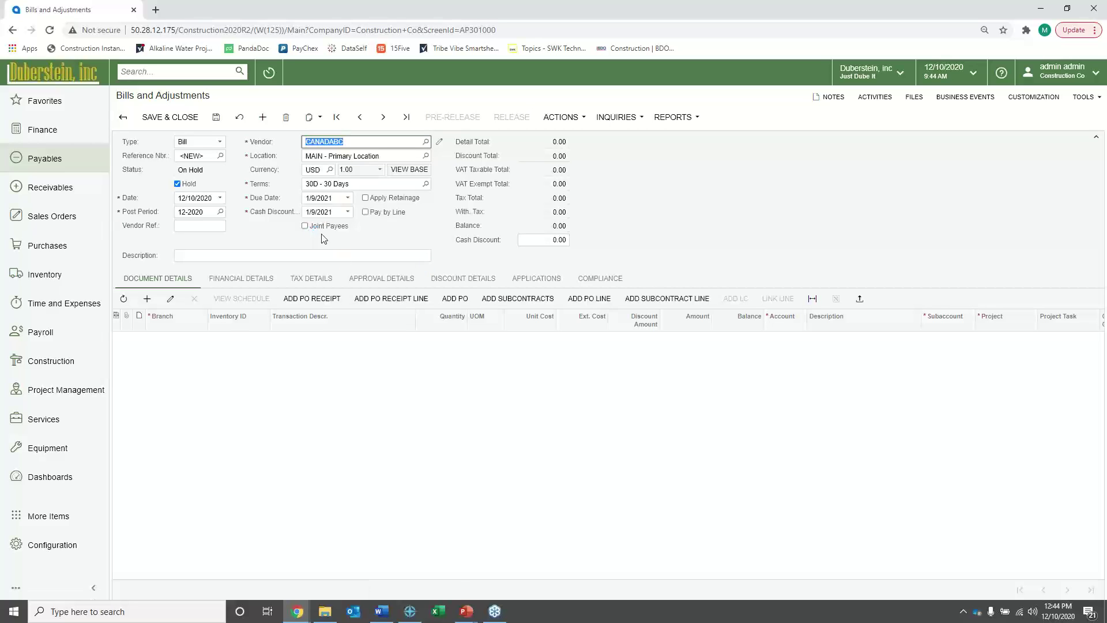
click(147, 299)
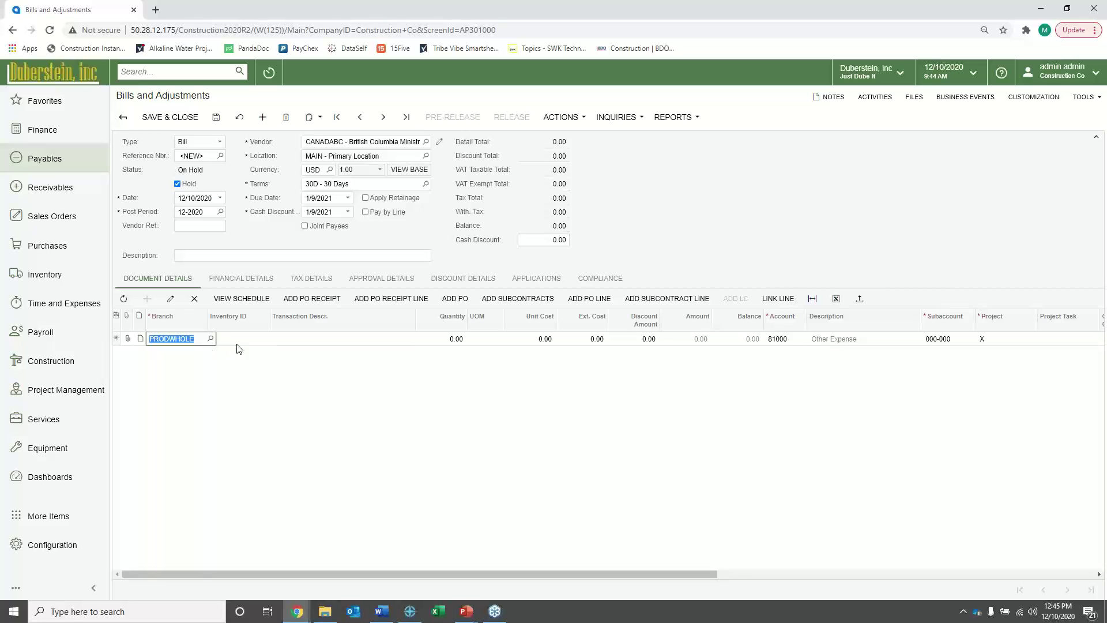
Exclude the Inventory ID column from the tab order in the document details column configuration
click(117, 320)
click(724, 297)
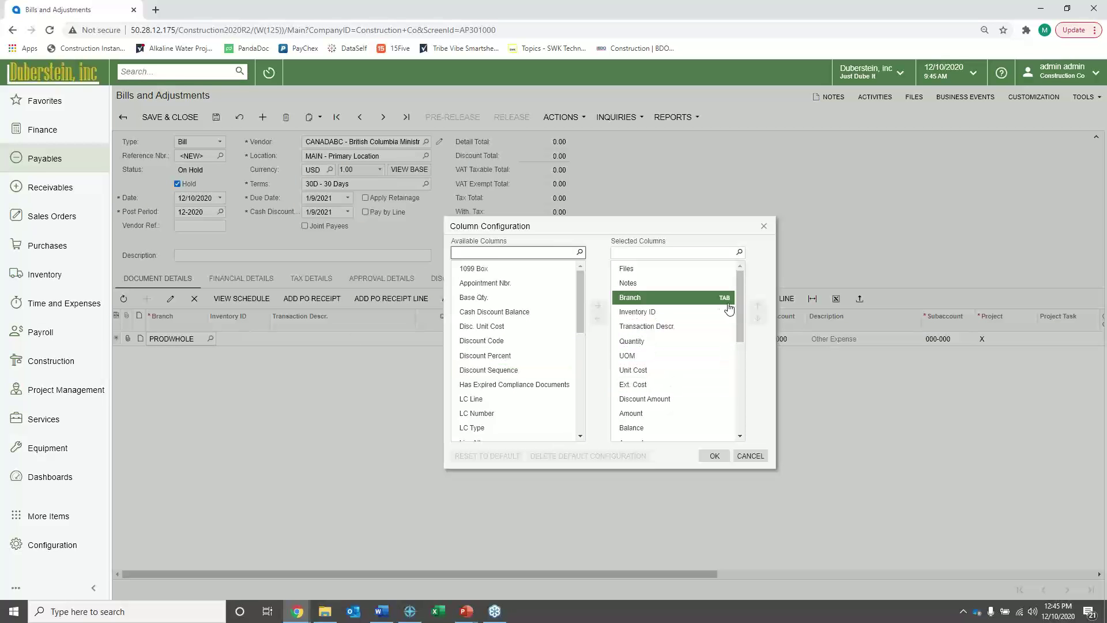
click(726, 326)
click(726, 313)
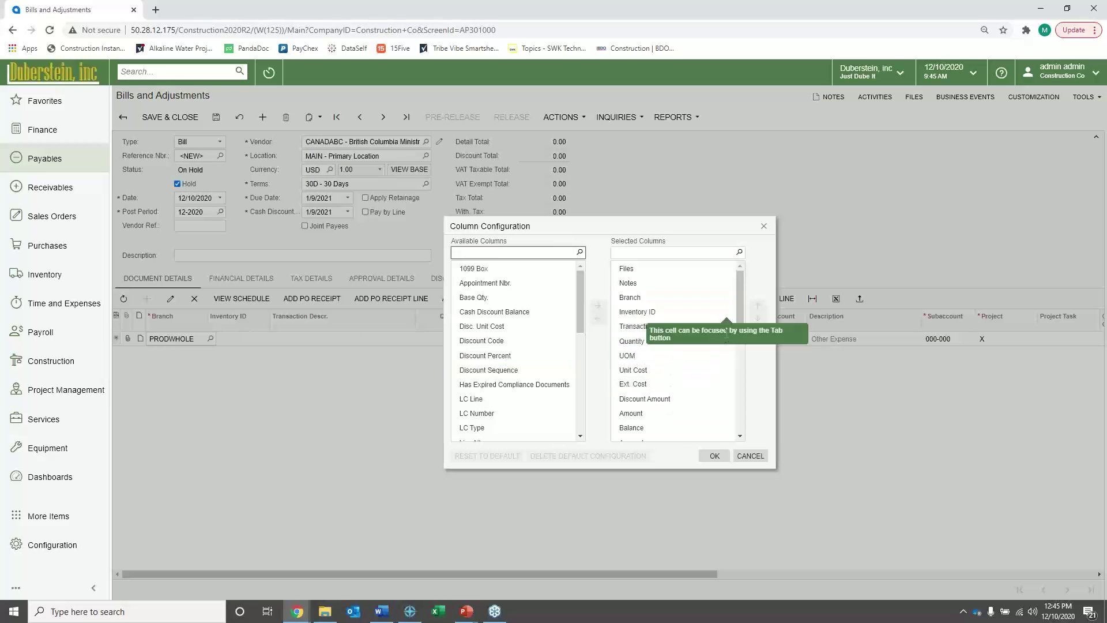
click(728, 327)
click(729, 341)
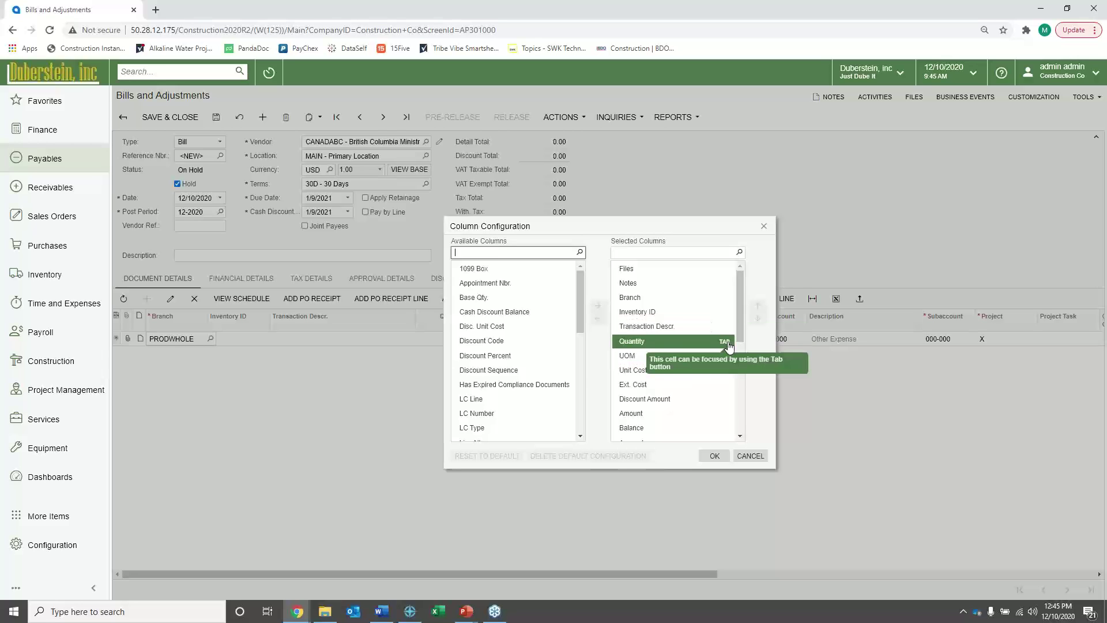
click(726, 312)
click(725, 269)
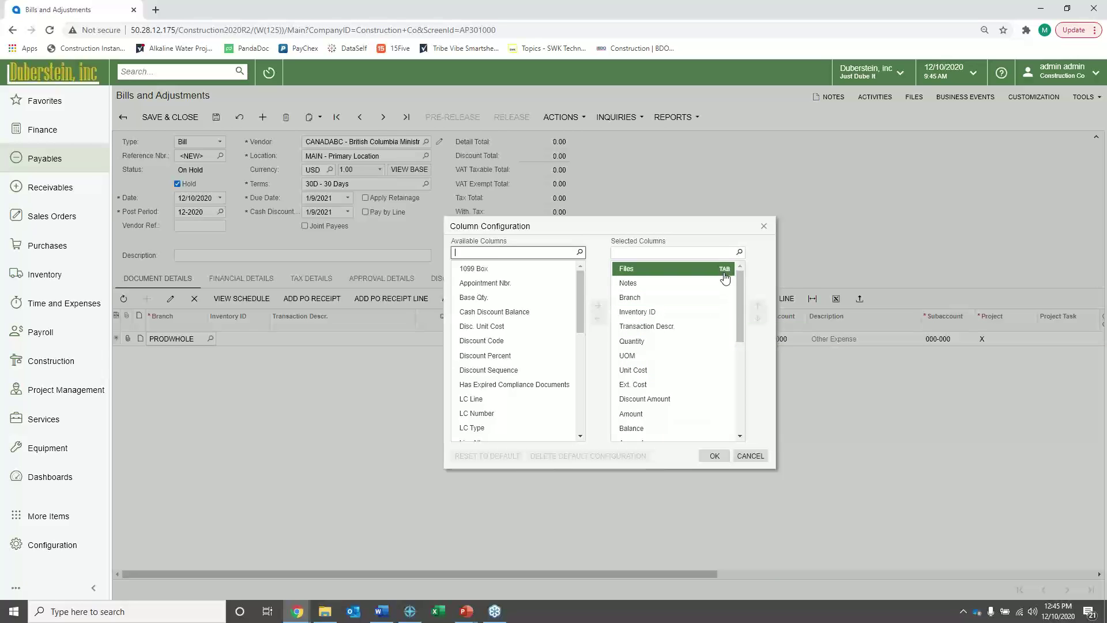
click(722, 313)
click(726, 326)
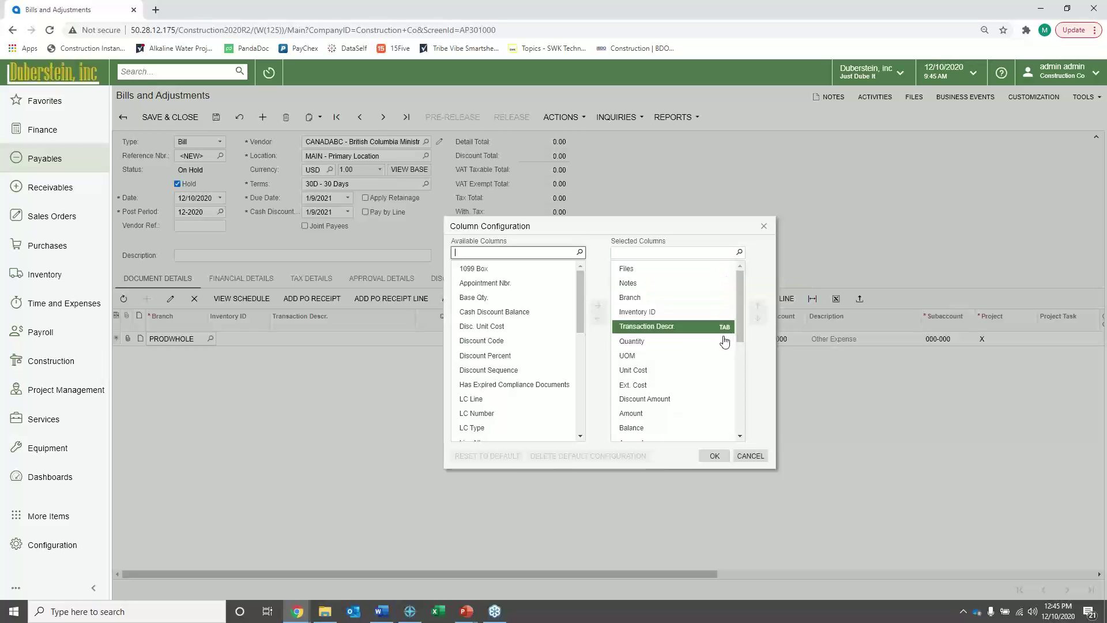
click(725, 313)
click(724, 313)
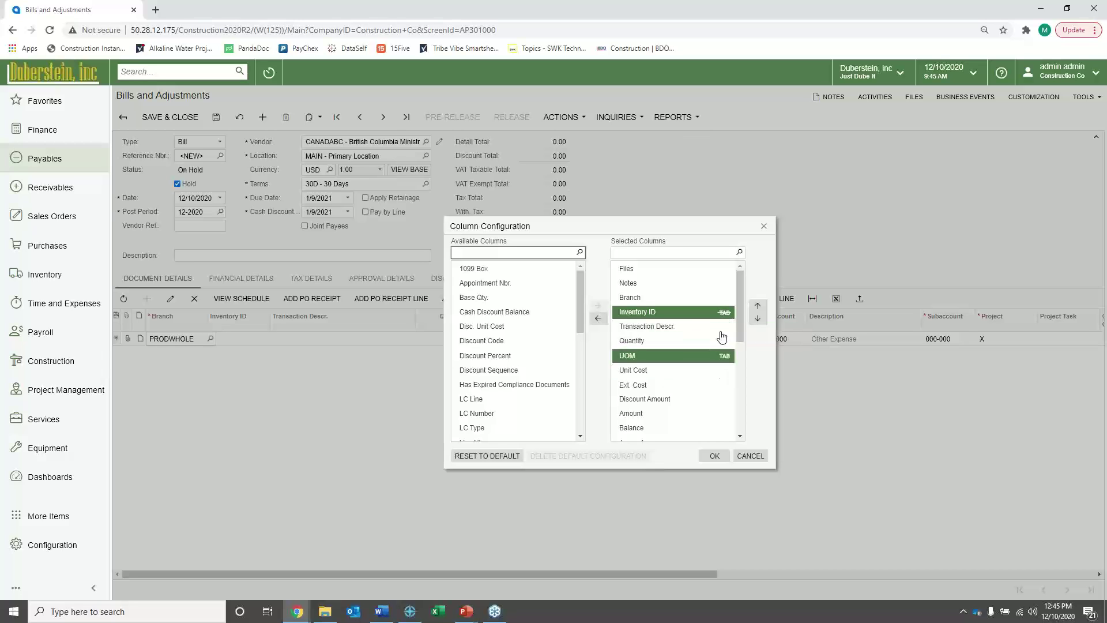
Exclude the UOM column from the tab order as well and apply the document details column configuration
click(724, 357)
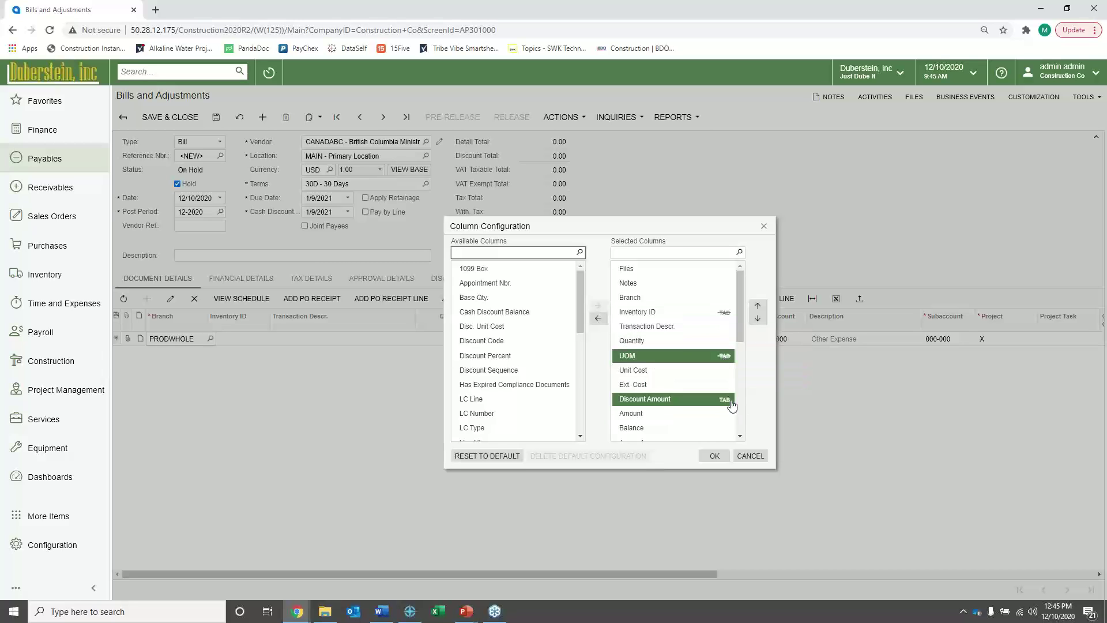
click(722, 372)
click(714, 455)
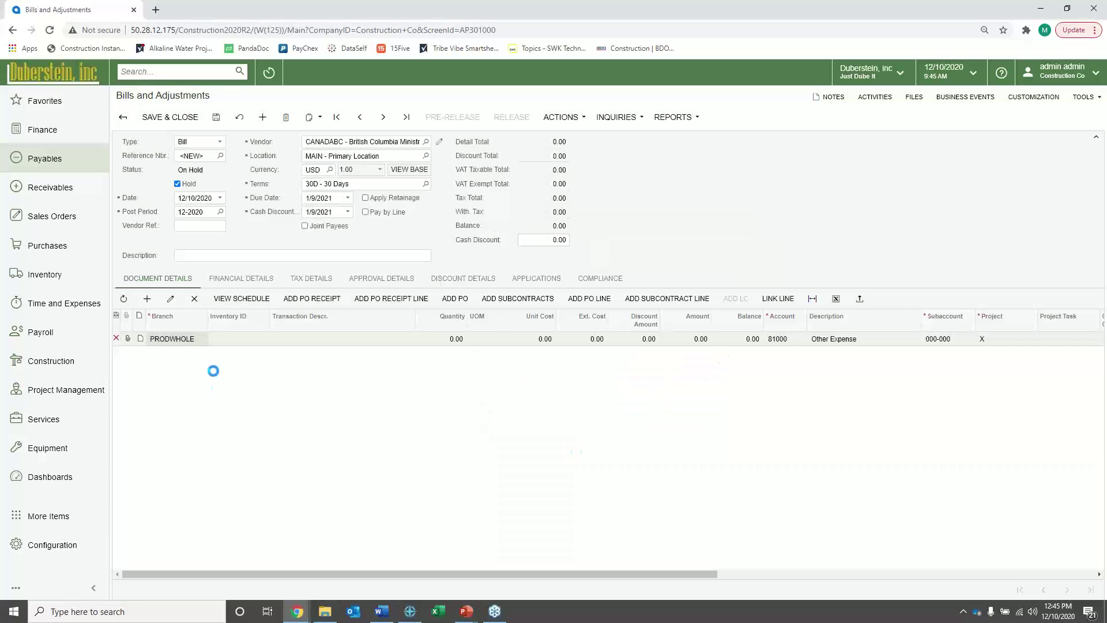
Add a document detail line and move from Branch through its cells to Discount Amount to test the tab order
click(147, 298)
key(Tab)
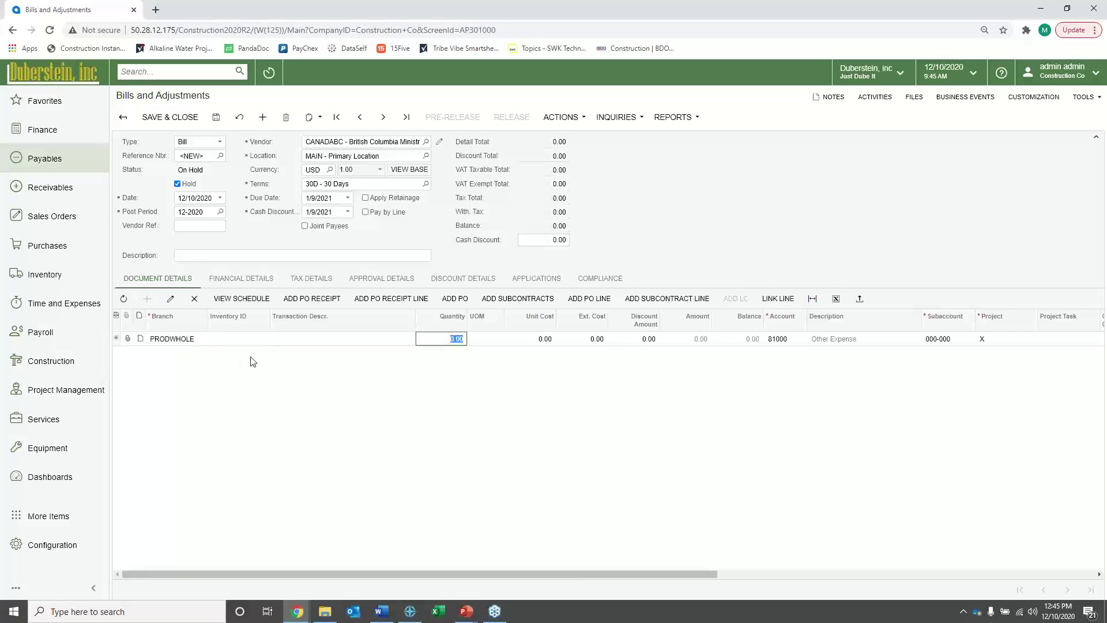
key(Tab)
key(Tab)
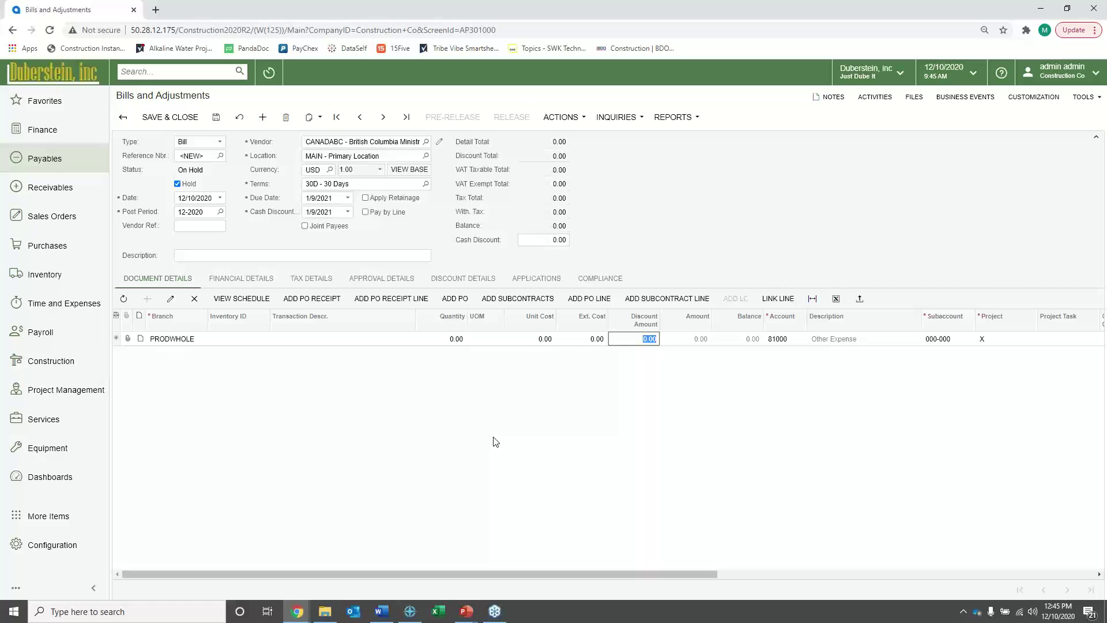
Look at the bill's record note and file attachment options, cancelling both without adding or saving anything
click(325, 611)
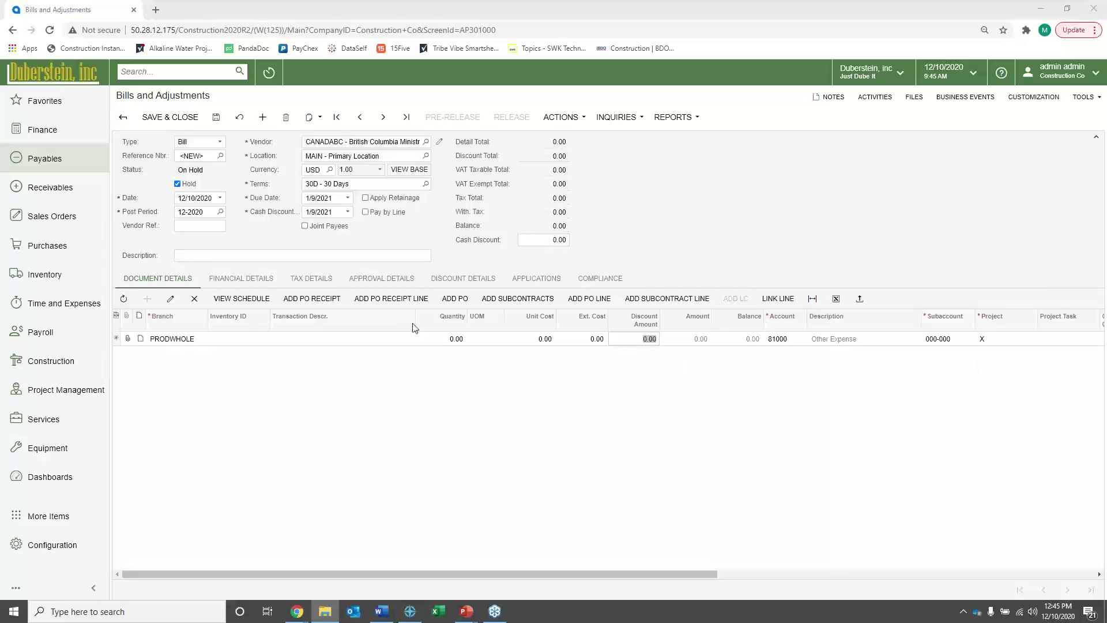
click(142, 345)
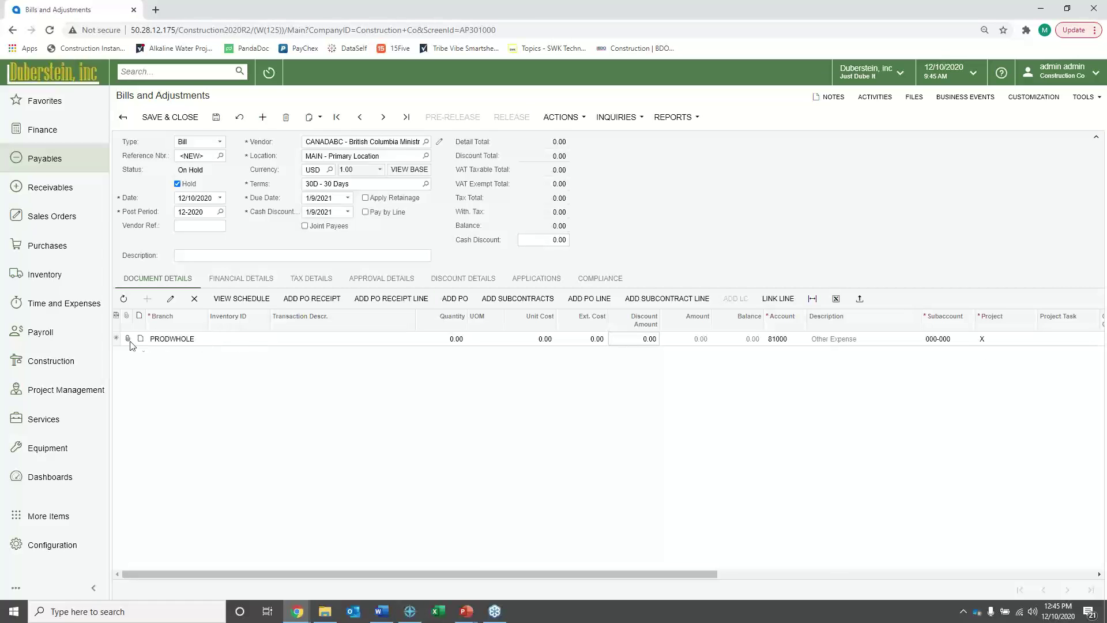
click(830, 97)
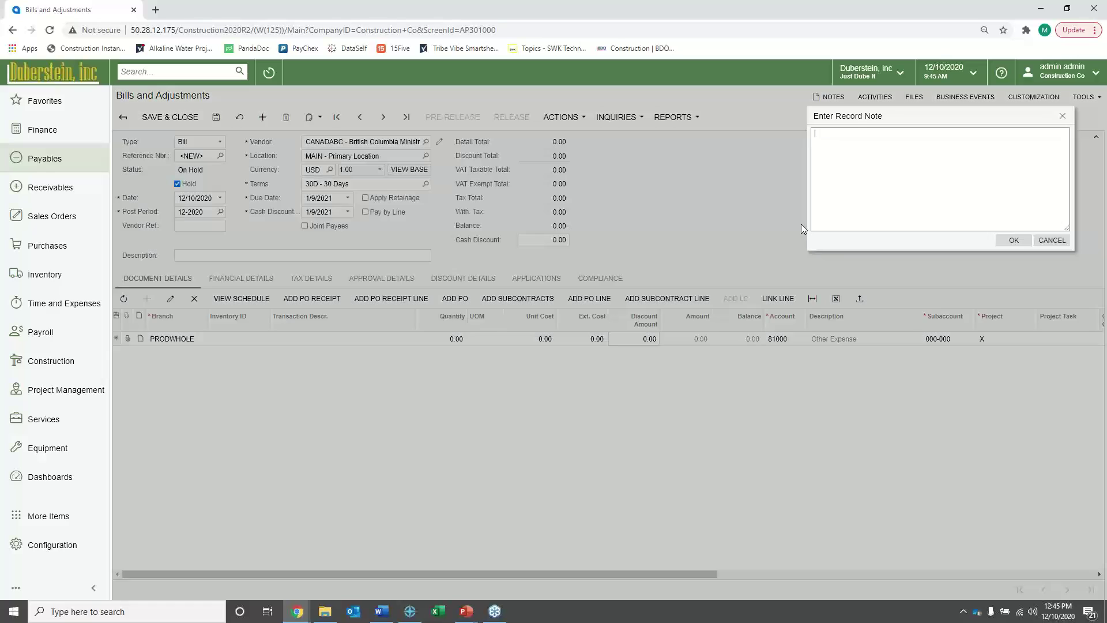
click(1050, 239)
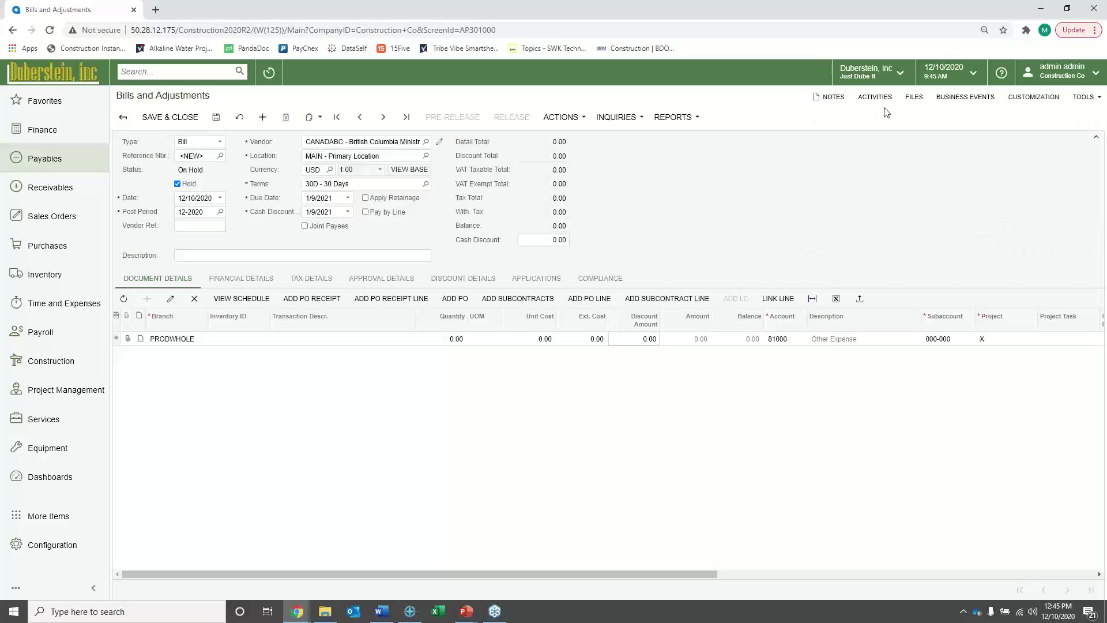
click(914, 98)
drag(834, 206, 781, 199)
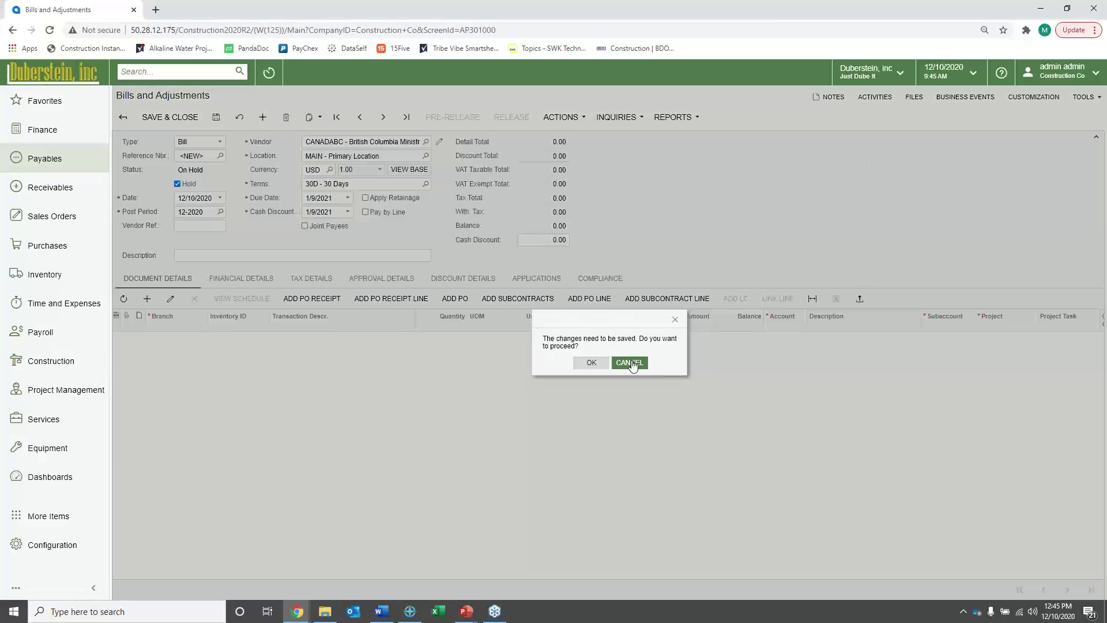
click(629, 362)
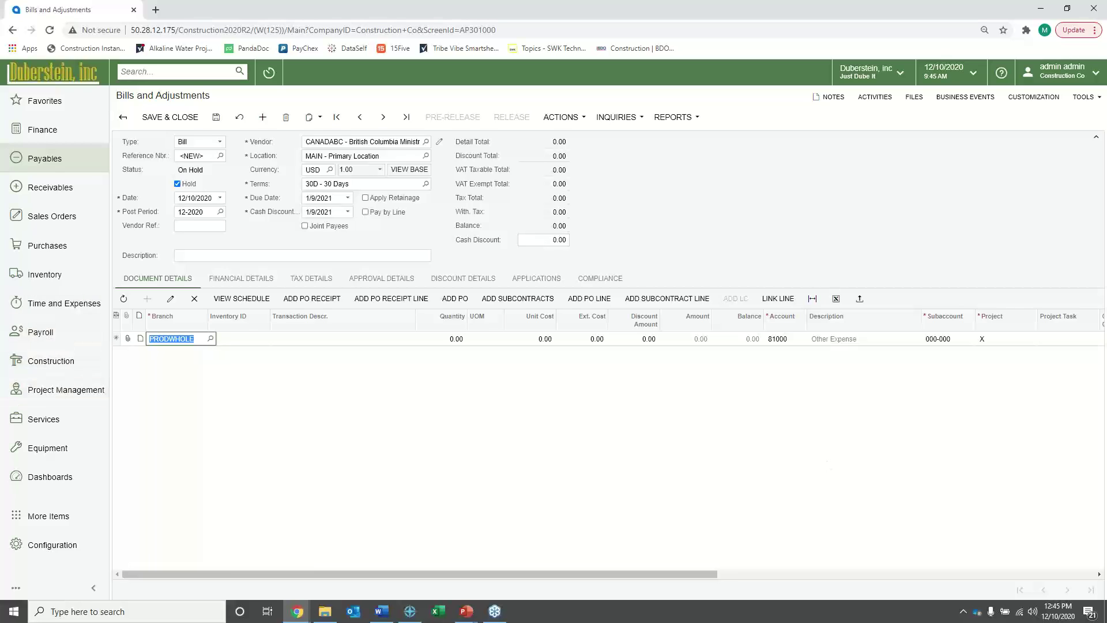
key(alt+Tab)
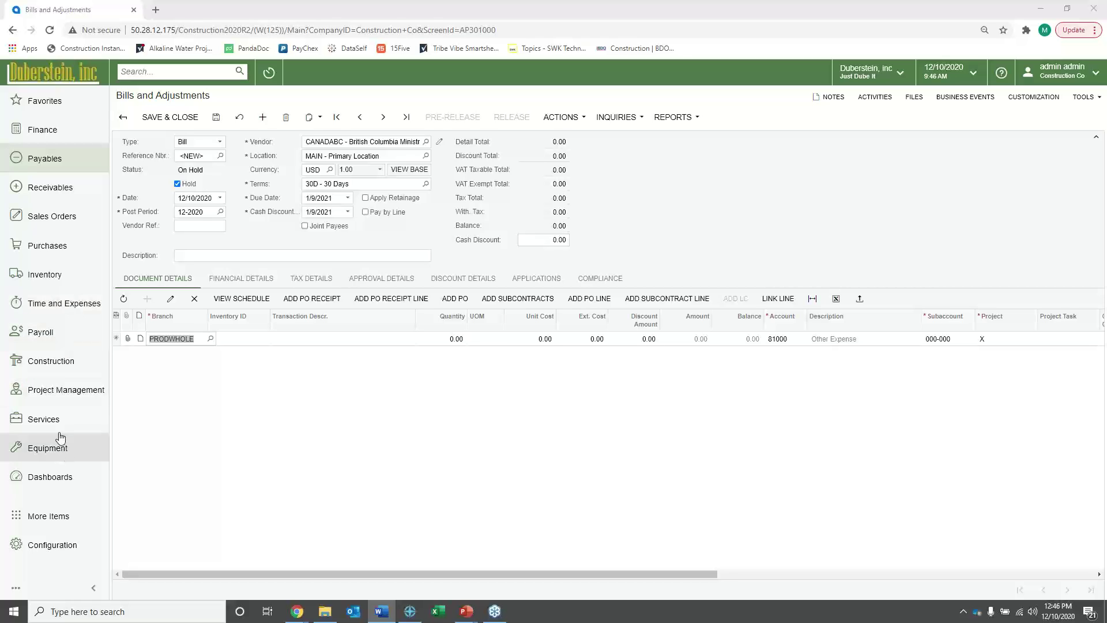
Open the AR Clerk dashboard and drill down into the Star America Toys segment of the AR by Salesperson chart
click(51, 476)
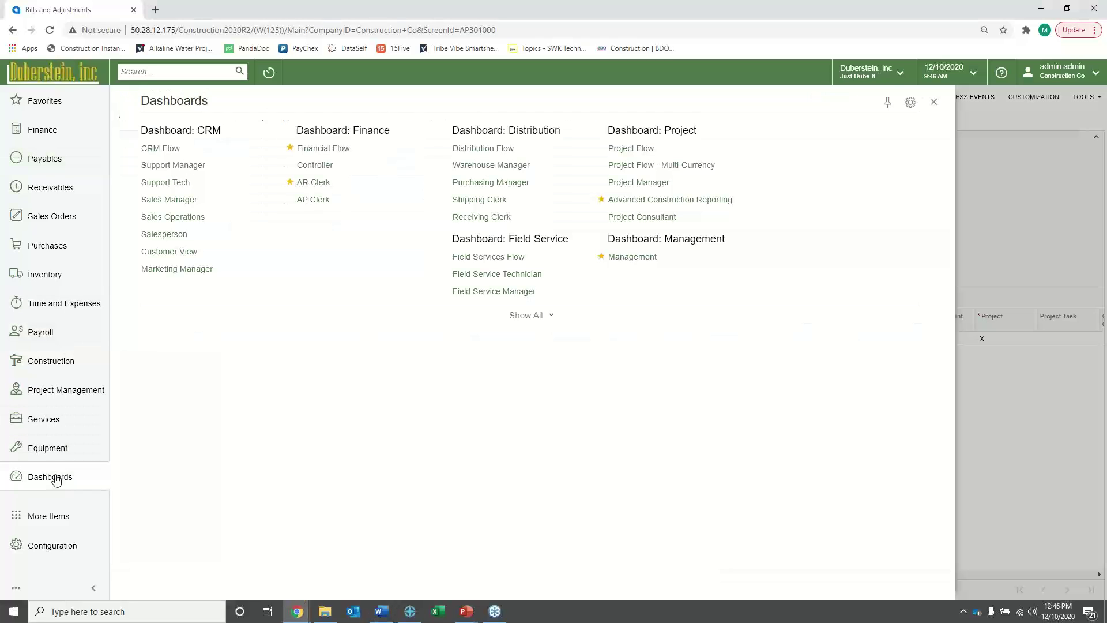
click(313, 182)
click(607, 96)
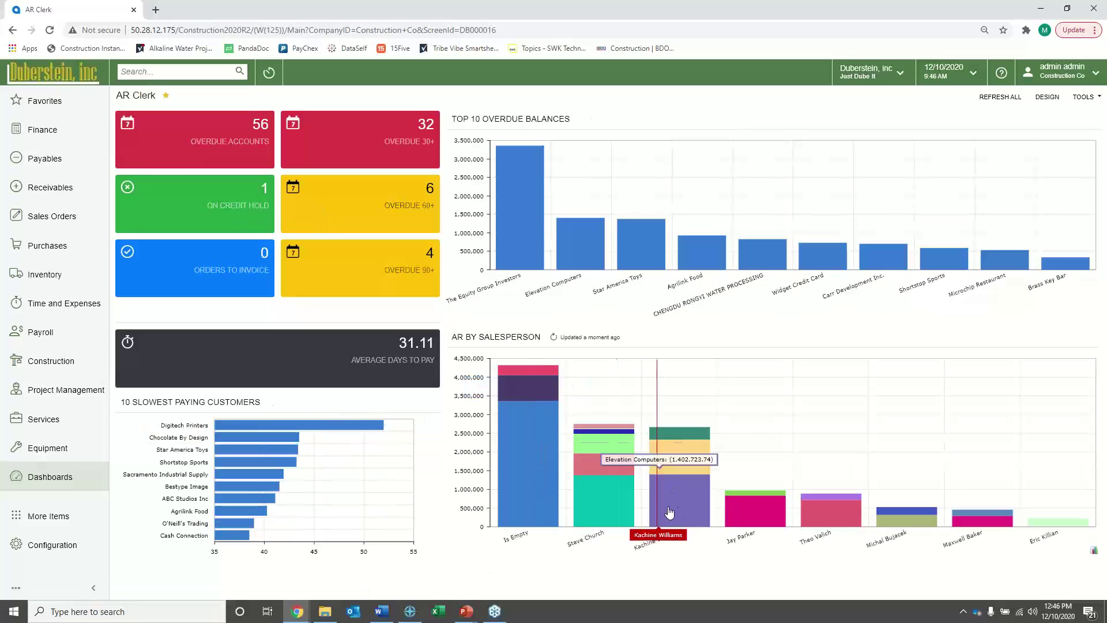
click(622, 503)
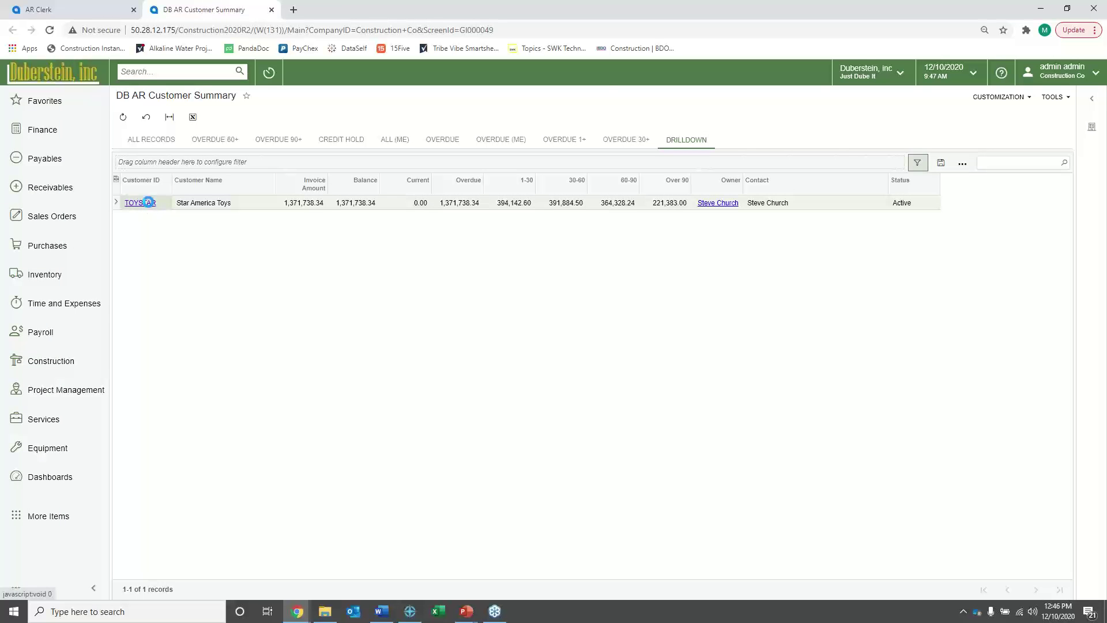
Open the TOYSTAR (Star America Toys) customer record and view the statement email among its activities
click(148, 206)
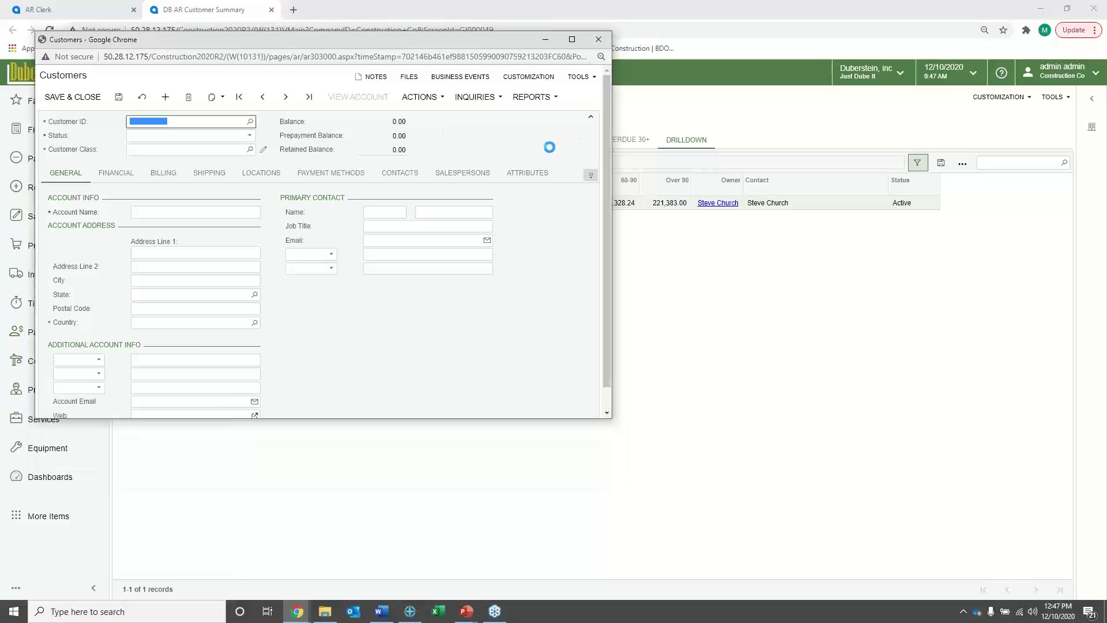
click(590, 175)
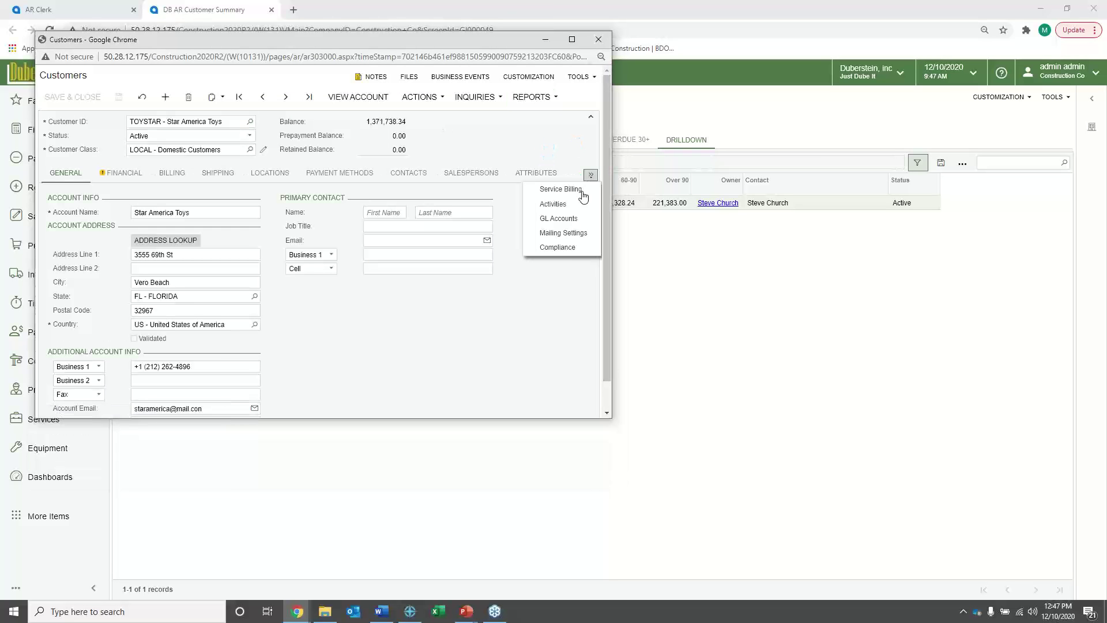
click(552, 204)
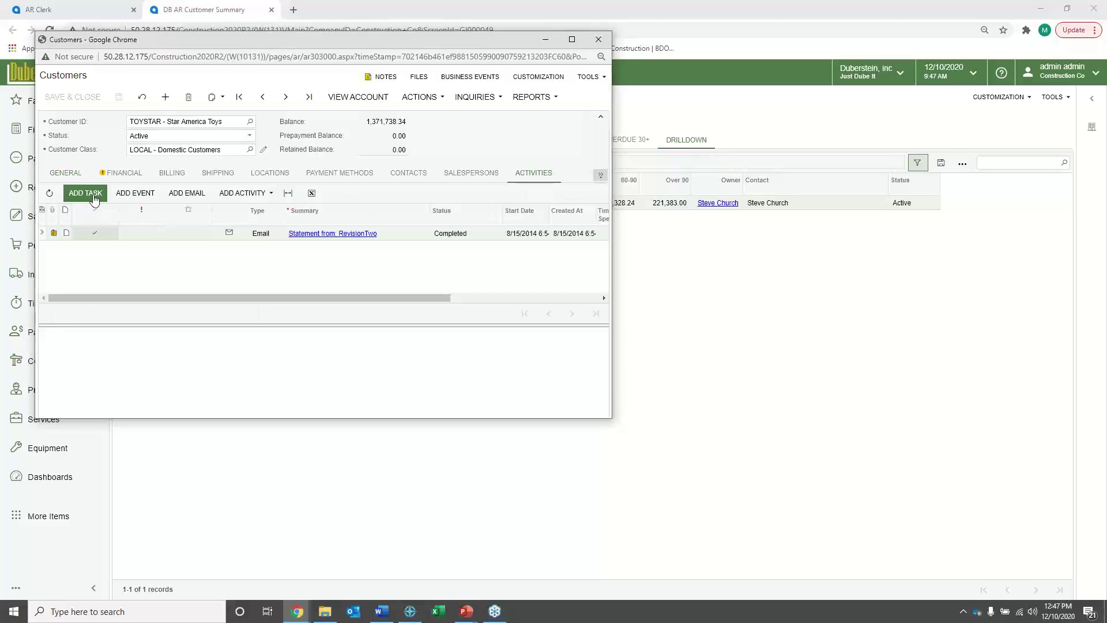
click(115, 233)
Create a task for the customer with the summary "please call and get them to pay or you are fired"
click(95, 196)
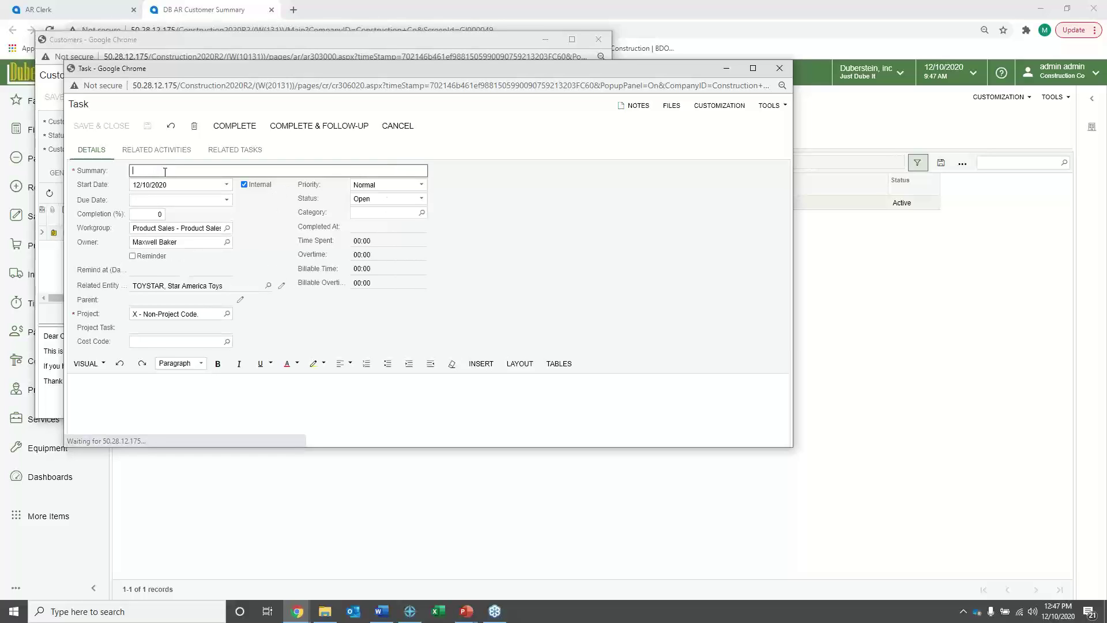
text(please call)
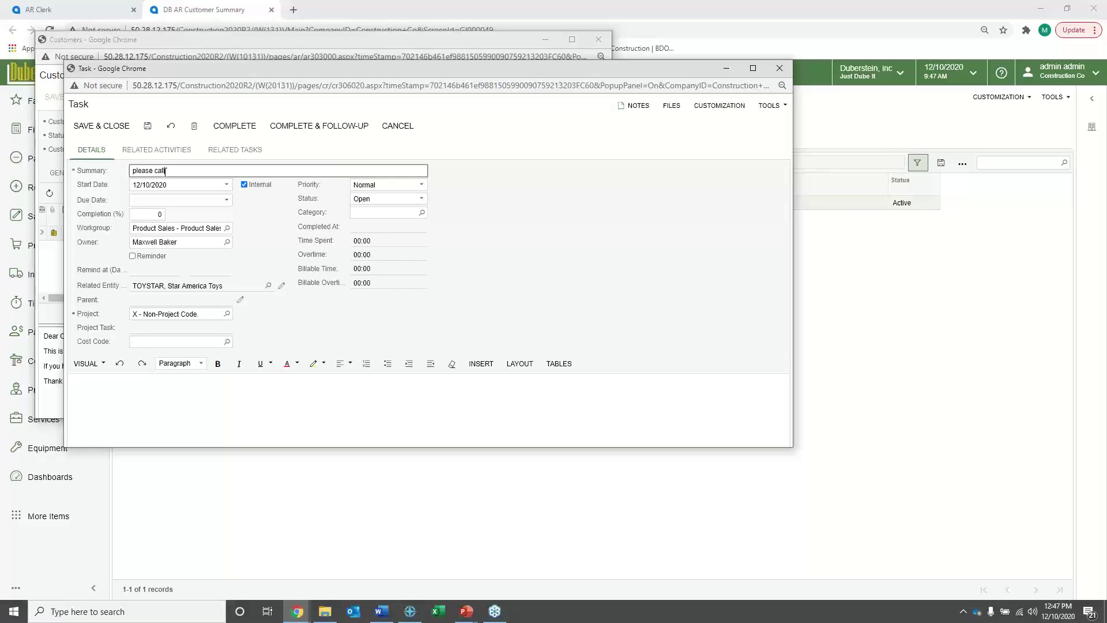
text( and get them to pay or you are fired)
Assign the task to the sales manager who owns the customer account, then save and close the task
click(223, 243)
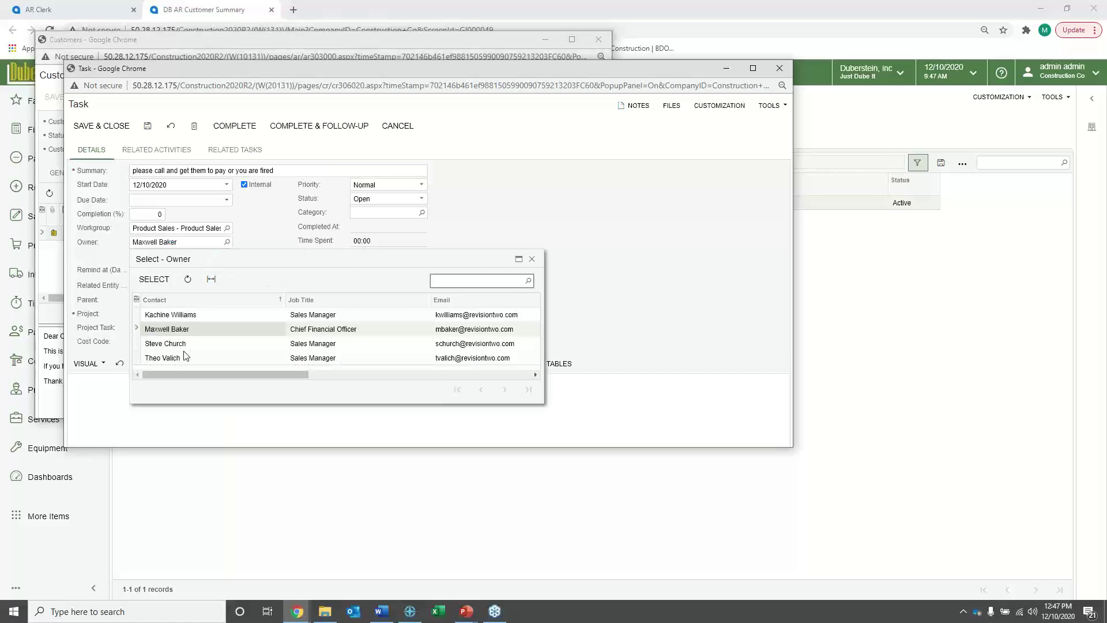
double_click(185, 344)
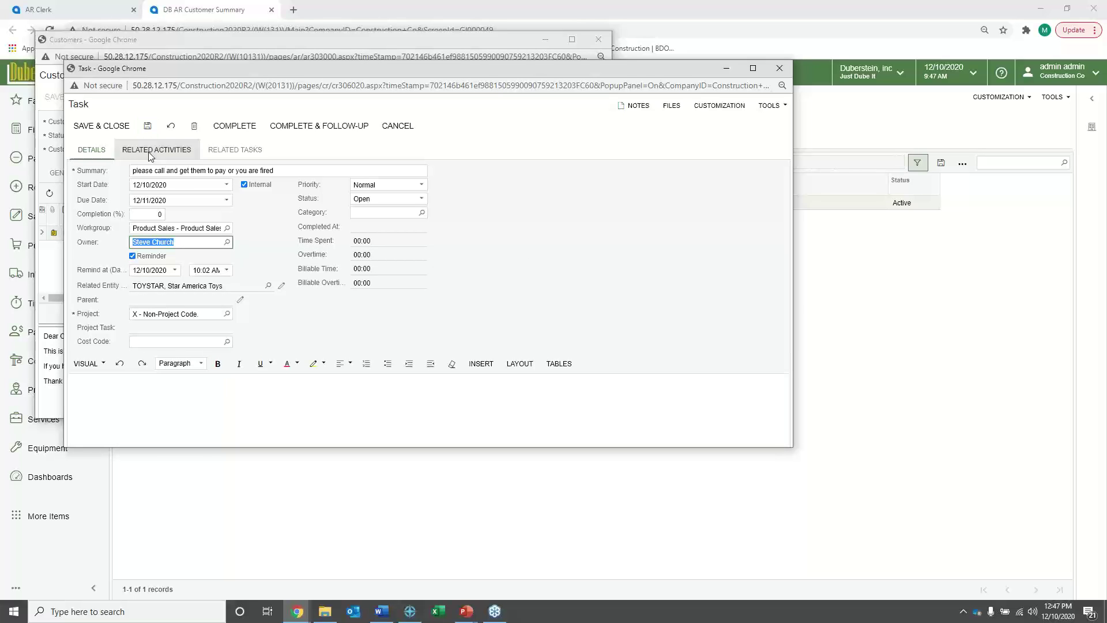
click(219, 426)
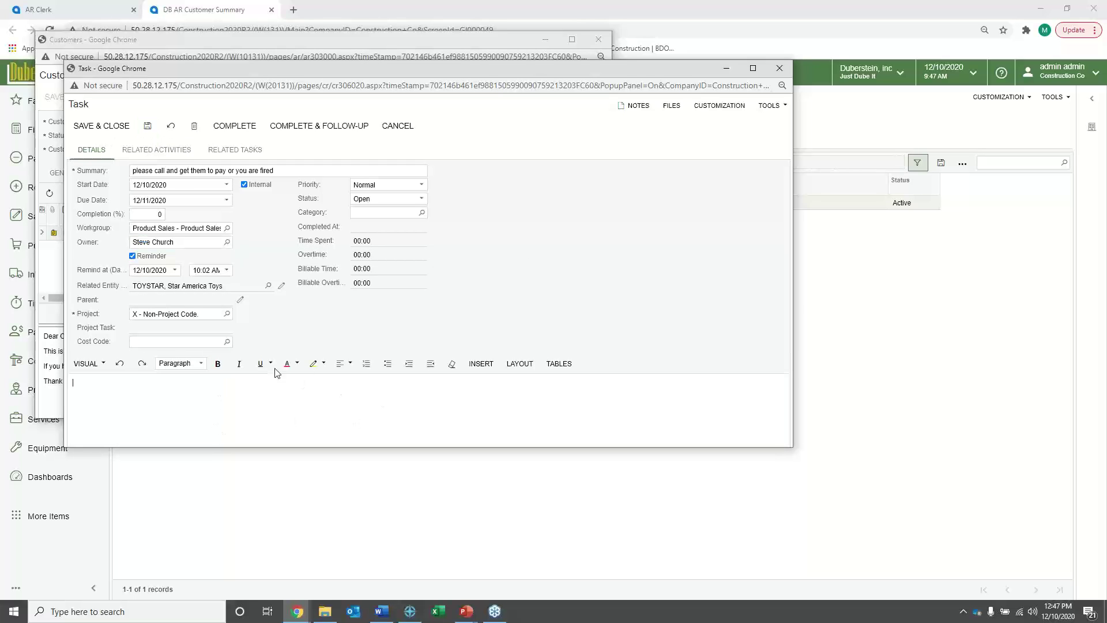
click(122, 127)
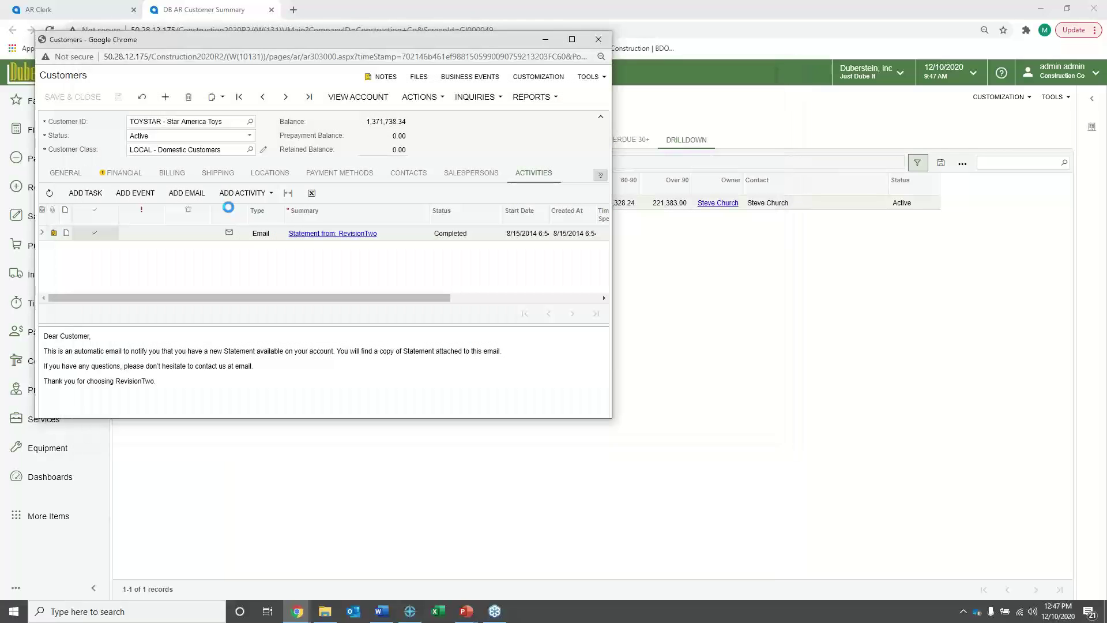